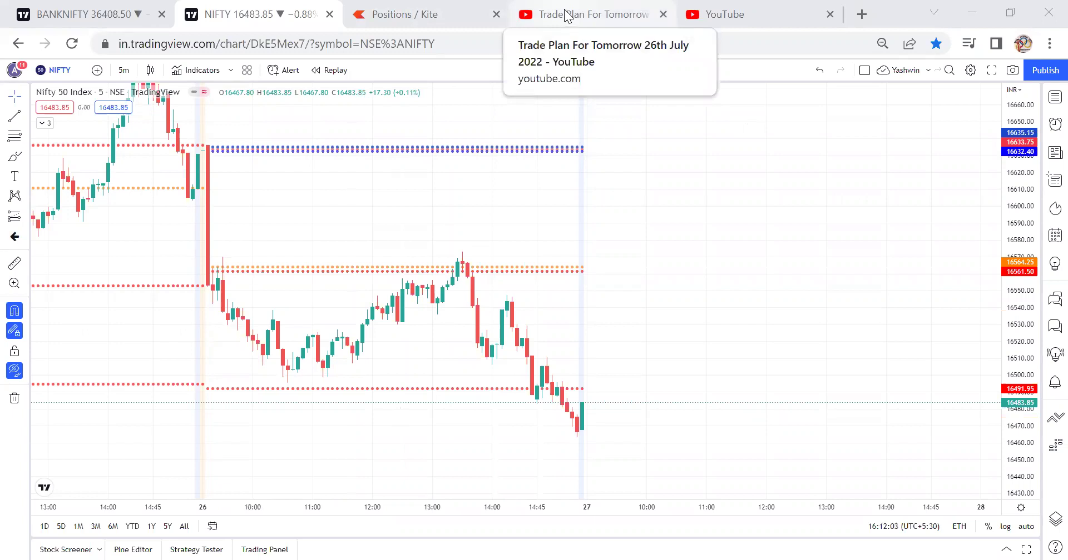
# - Watch the reference trade plan video, pausing it at 4:23, then return to the NIFTY chart
pyautogui.hotkey('ctrl', '4')
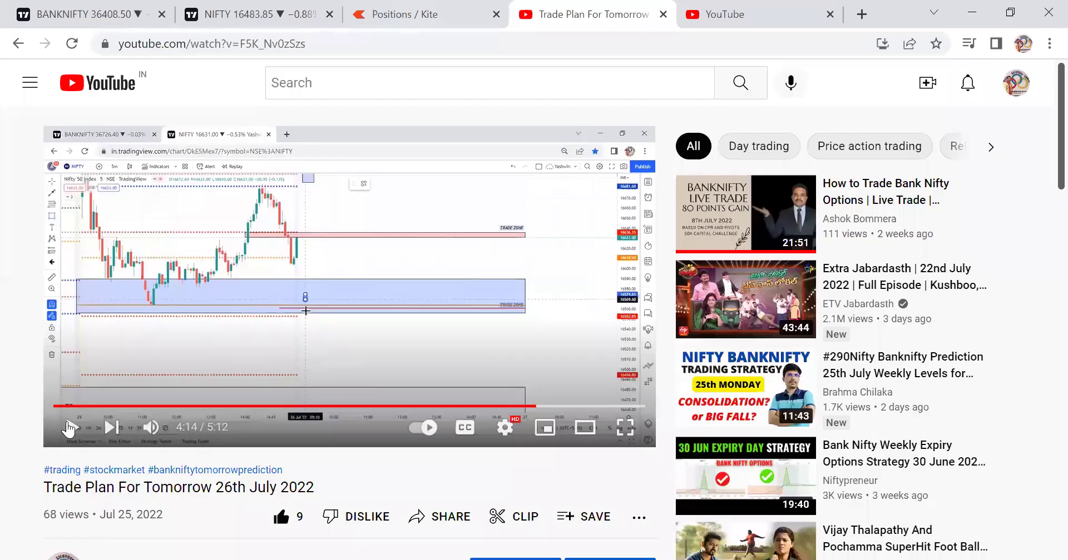
pyautogui.click(69, 427)
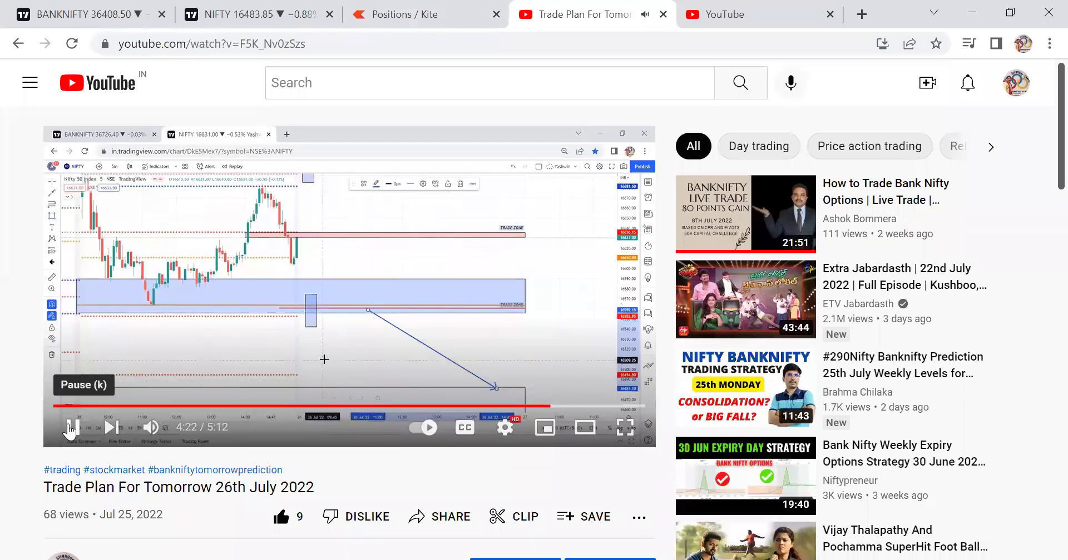
pyautogui.click(70, 428)
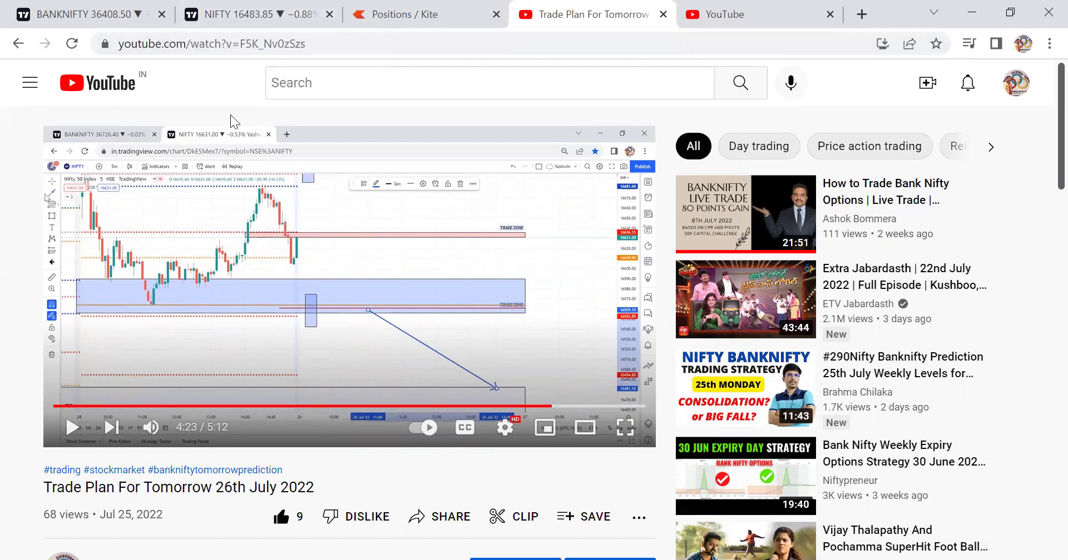
pyautogui.click(259, 14)
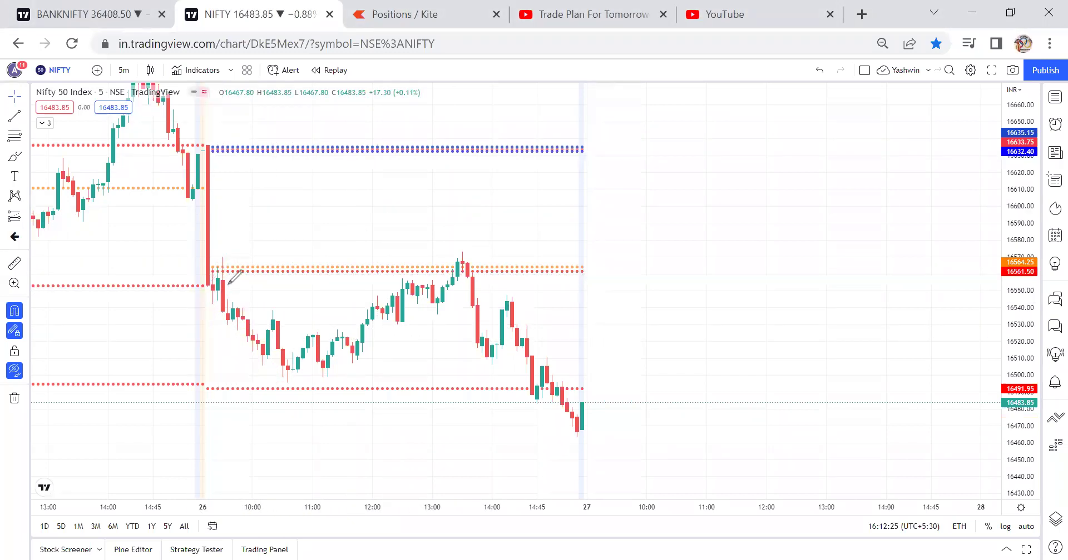
# - Undo a freehand stroke over the falling candles and reveal the hidden NIFTY drawings
pyautogui.moveTo(216, 275); pyautogui.dragTo(320, 376)
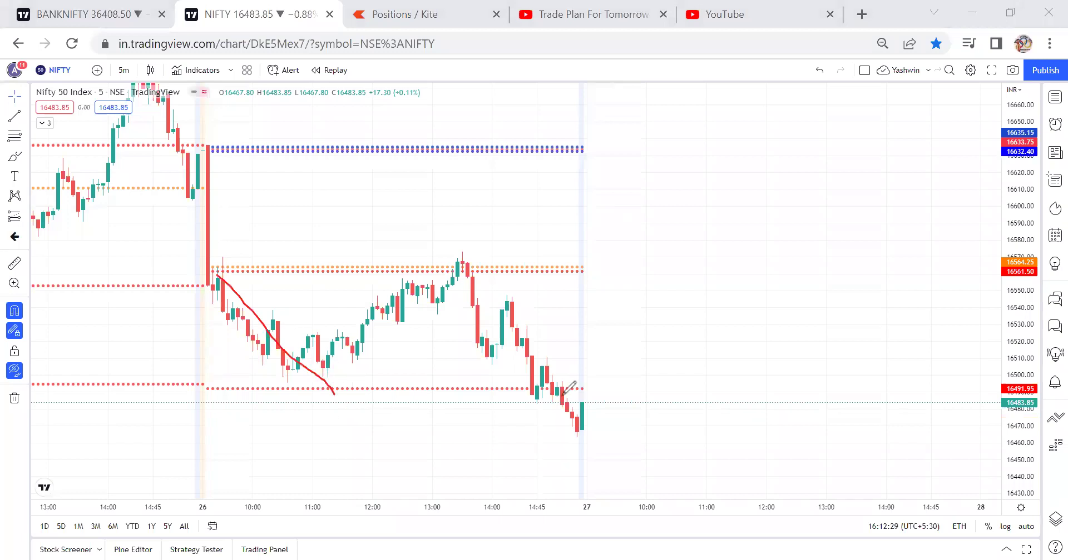
pyautogui.hotkey('ctrl', 'z')
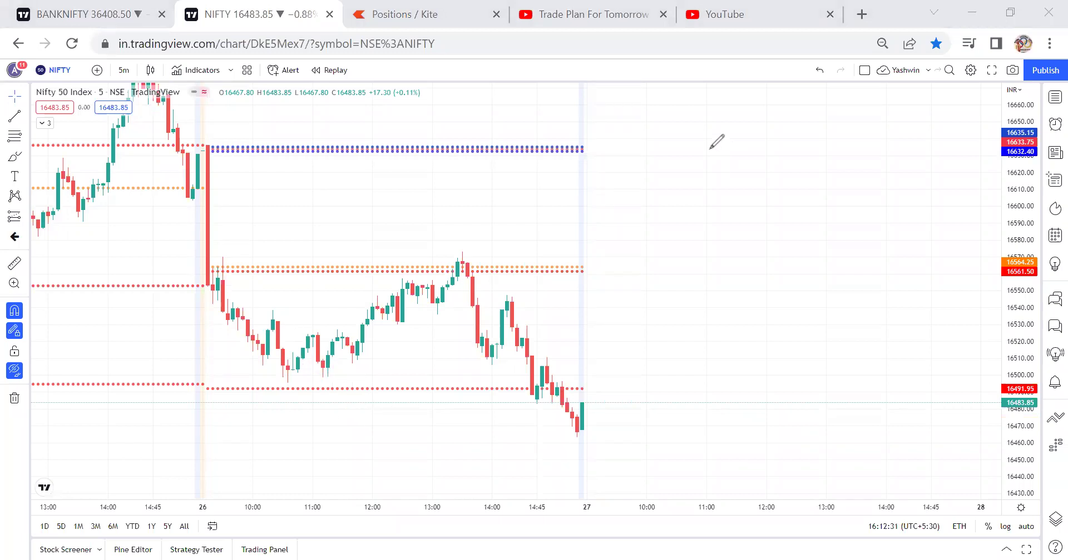
pyautogui.click(14, 370)
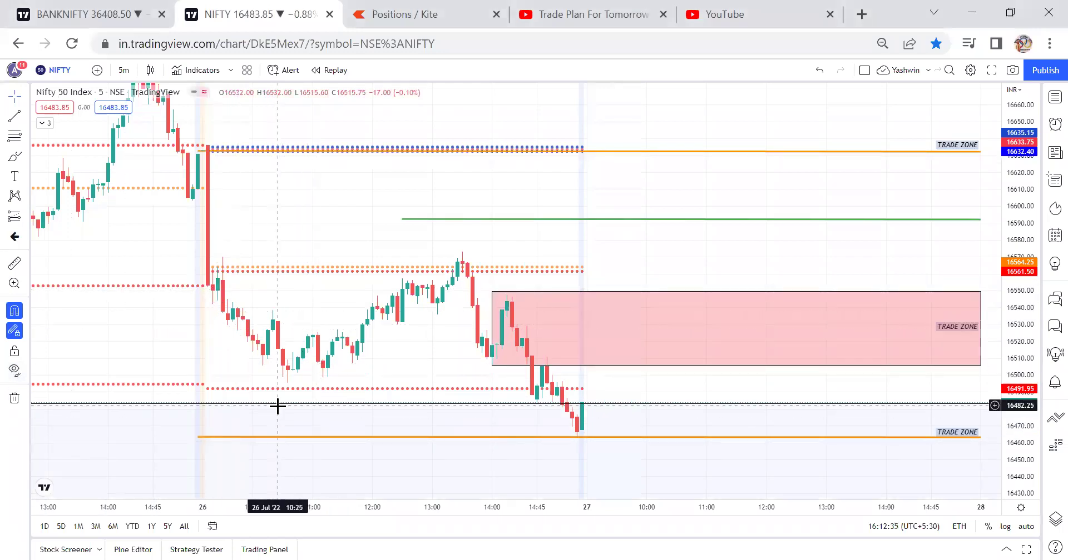
# - Check the NIFTY chart on 4-hour candles, then go back to 5-minute candles
pyautogui.click(124, 74)
pyautogui.click(123, 377)
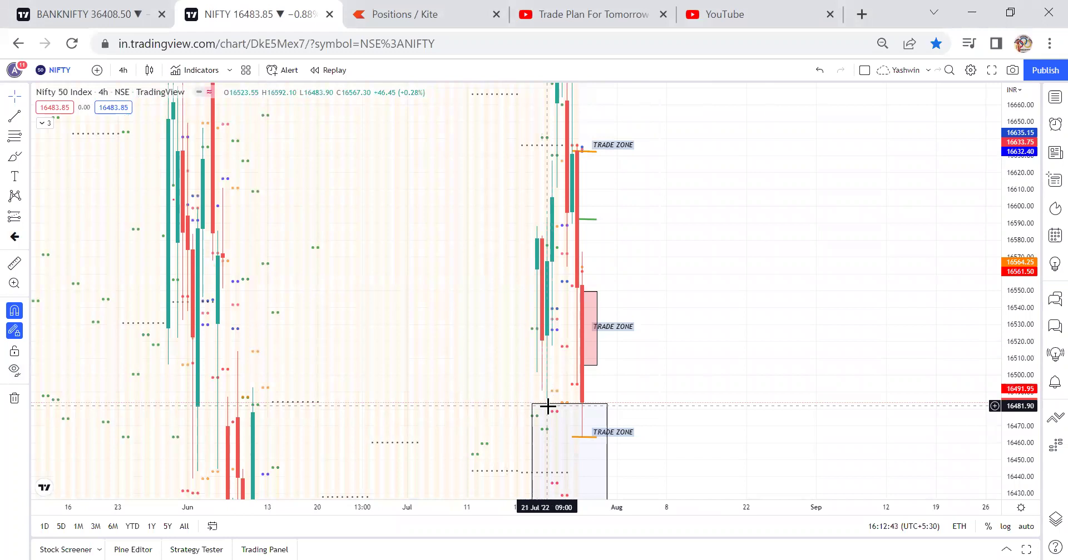
pyautogui.click(121, 75)
pyautogui.click(126, 232)
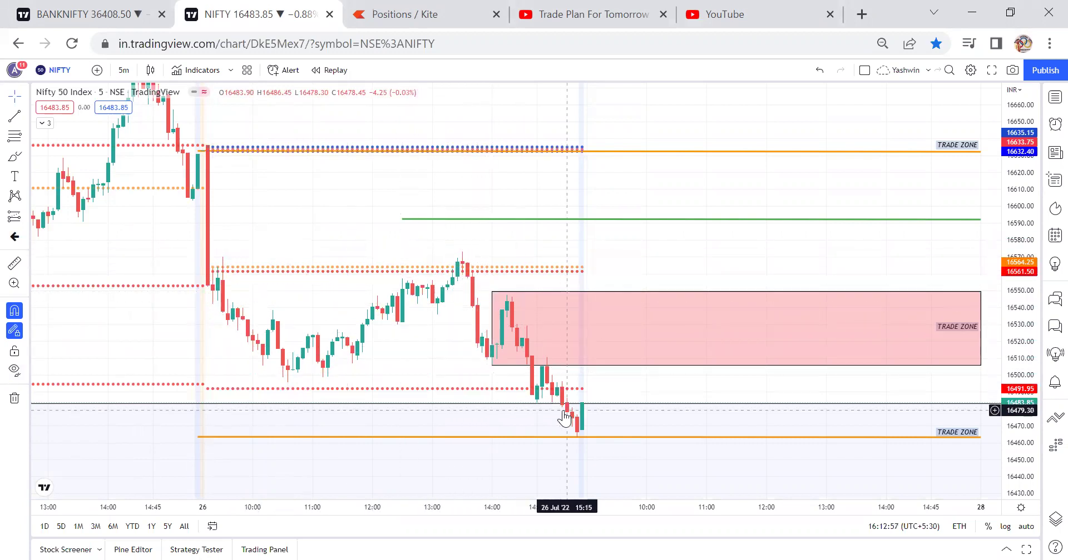
# - On 30-minute candles, lower the blue projection box's top edge to 16463.50, then restore 5-minute
pyautogui.click(492, 404)
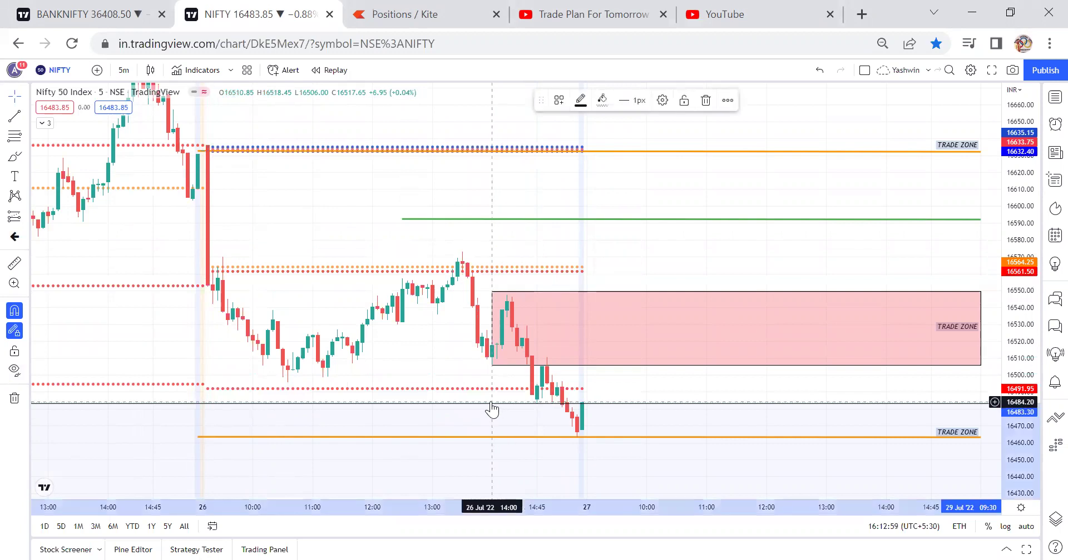
pyautogui.click(124, 70)
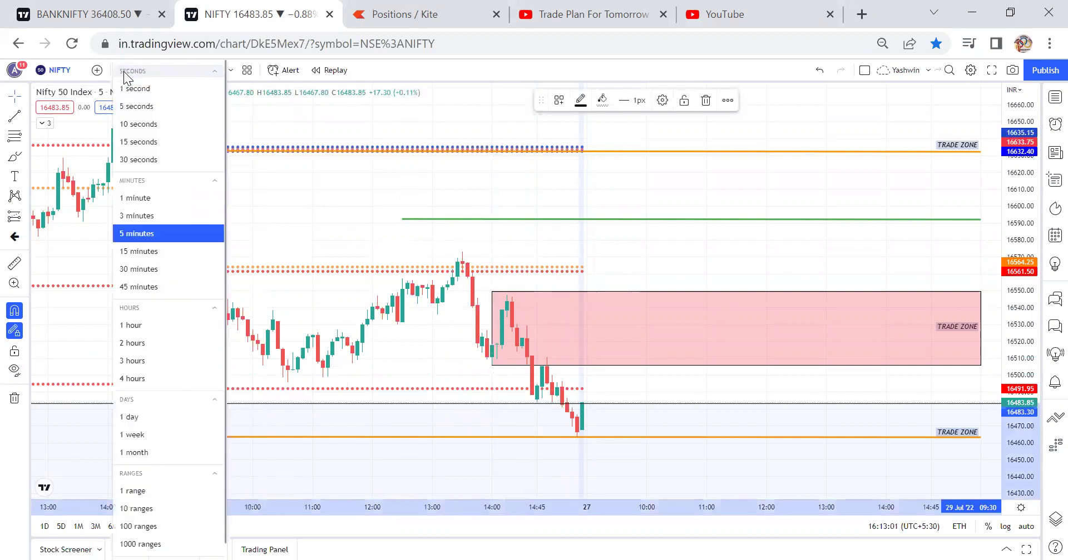
pyautogui.click(121, 270)
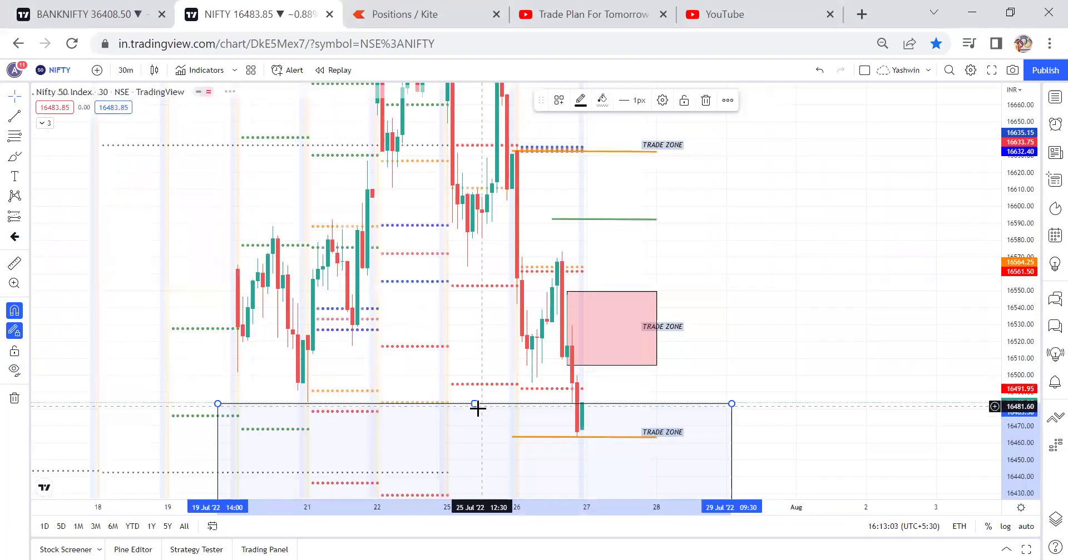
pyautogui.moveTo(475, 404); pyautogui.dragTo(477, 438)
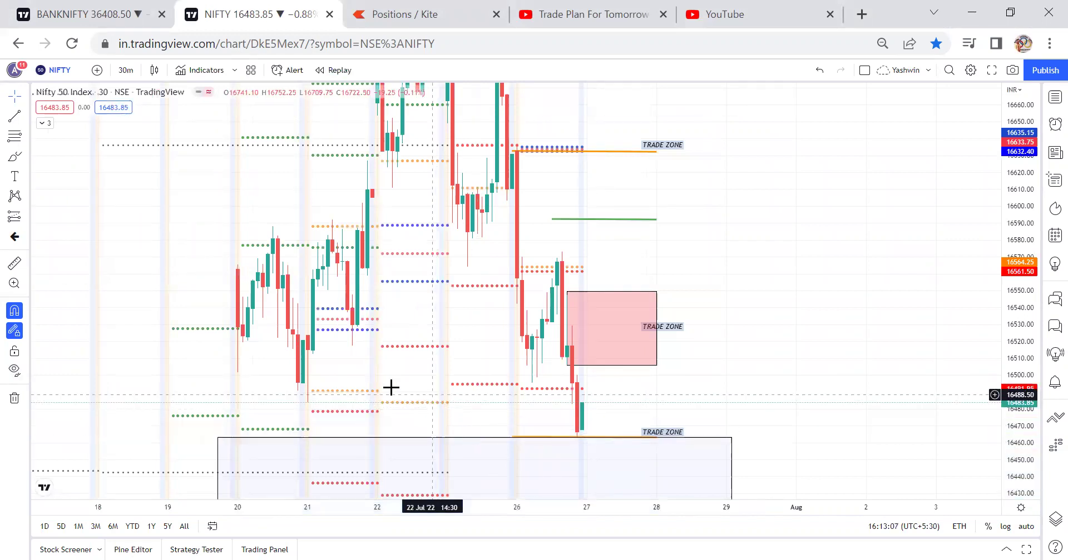
pyautogui.click(137, 166)
pyautogui.click(125, 71)
pyautogui.click(135, 234)
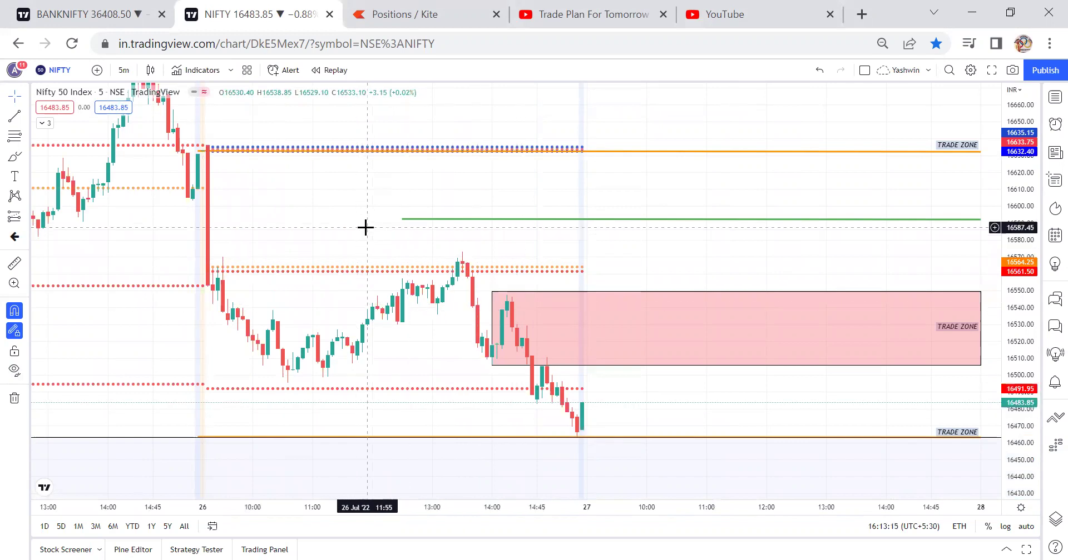
pyautogui.click(61, 7)
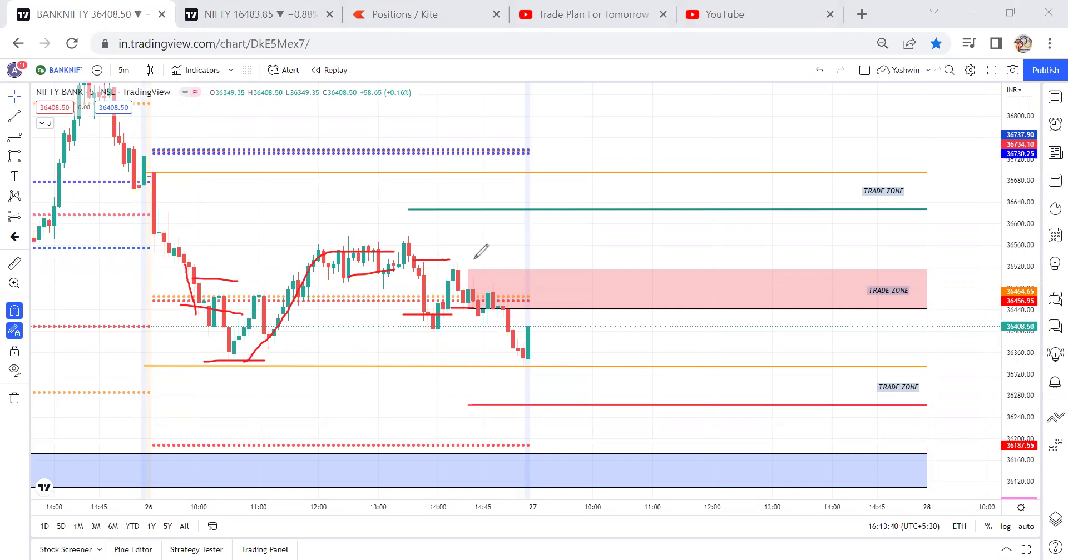
# - Sketch a freehand line under the last BANKNIFTY candles, then clear all freehand strokes
pyautogui.moveTo(486, 358); pyautogui.dragTo(532, 357)
pyautogui.press('e')
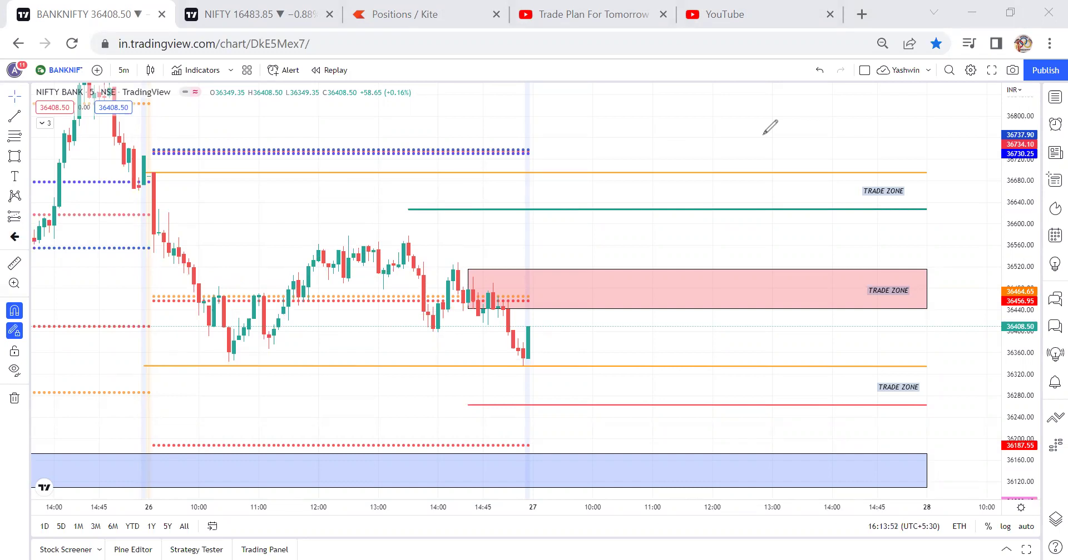
pyautogui.click(124, 70)
pyautogui.click(117, 267)
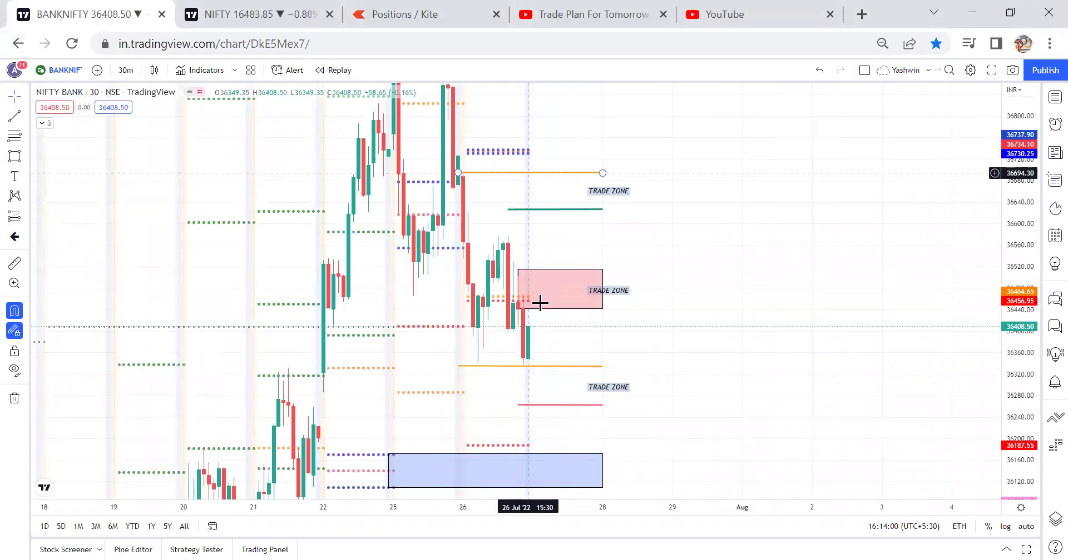
pyautogui.moveTo(716, 306); pyautogui.dragTo(727, 159)
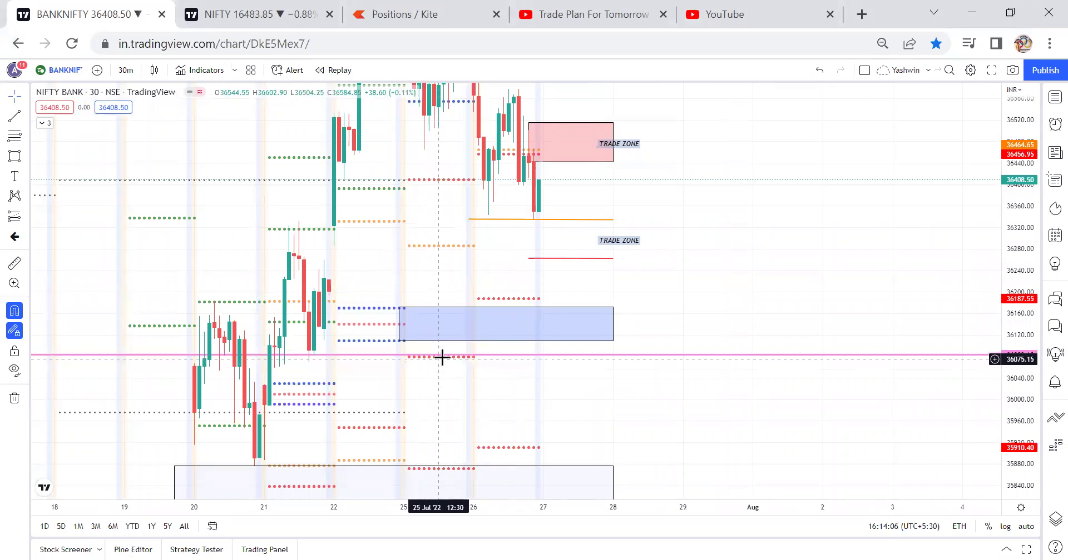
pyautogui.click(125, 70)
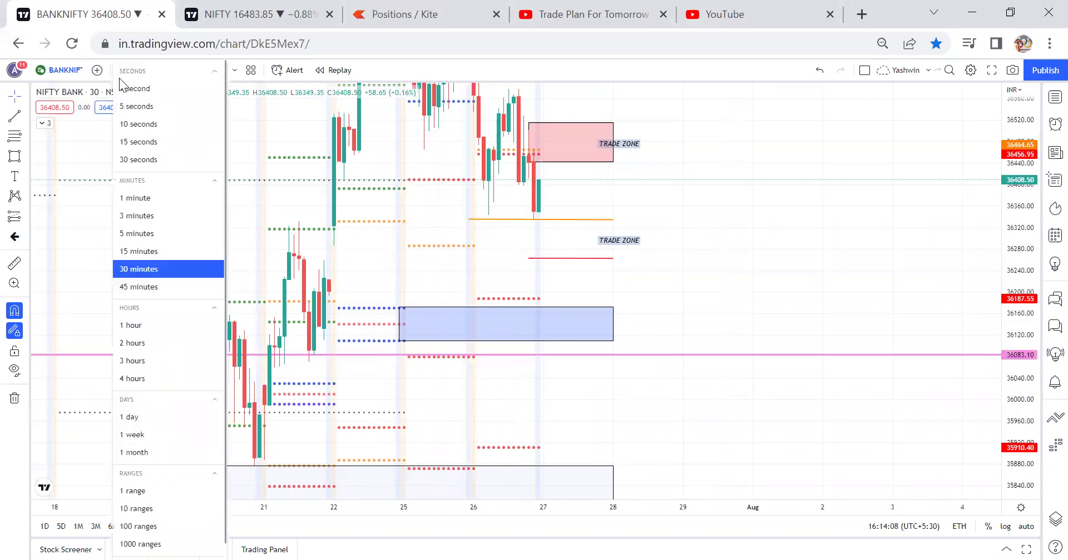
pyautogui.click(124, 326)
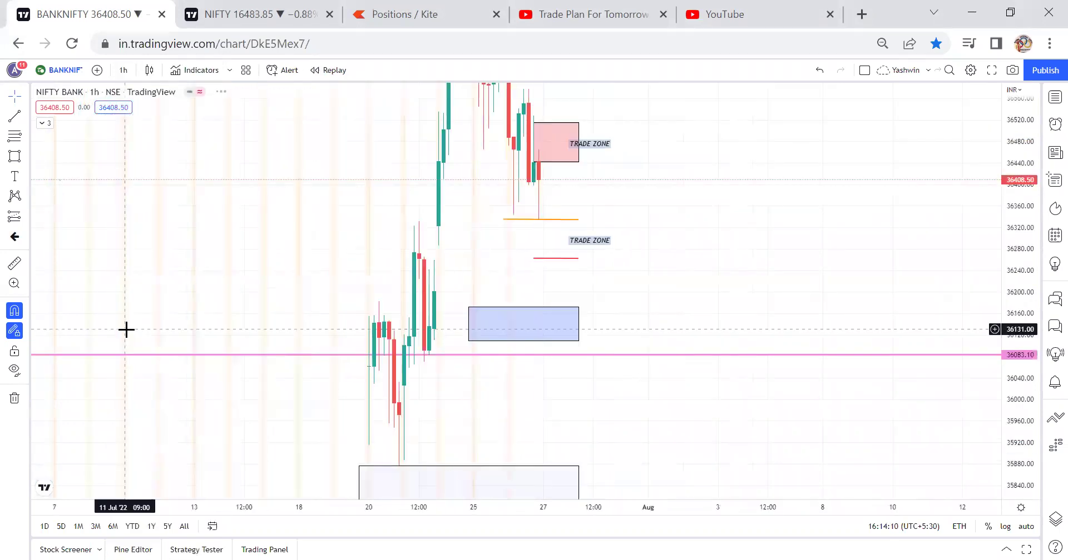
pyautogui.click(122, 70)
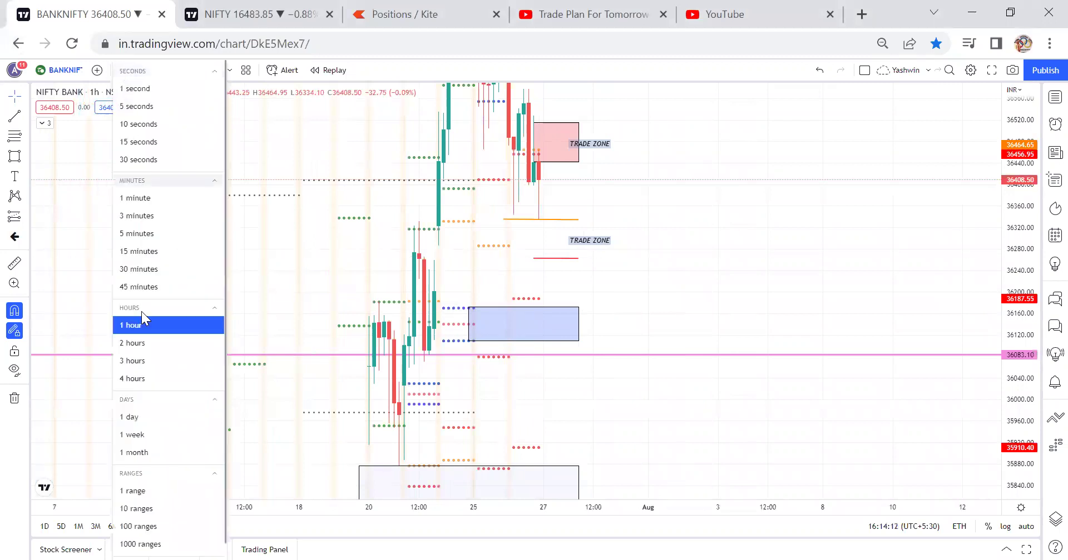
pyautogui.click(129, 377)
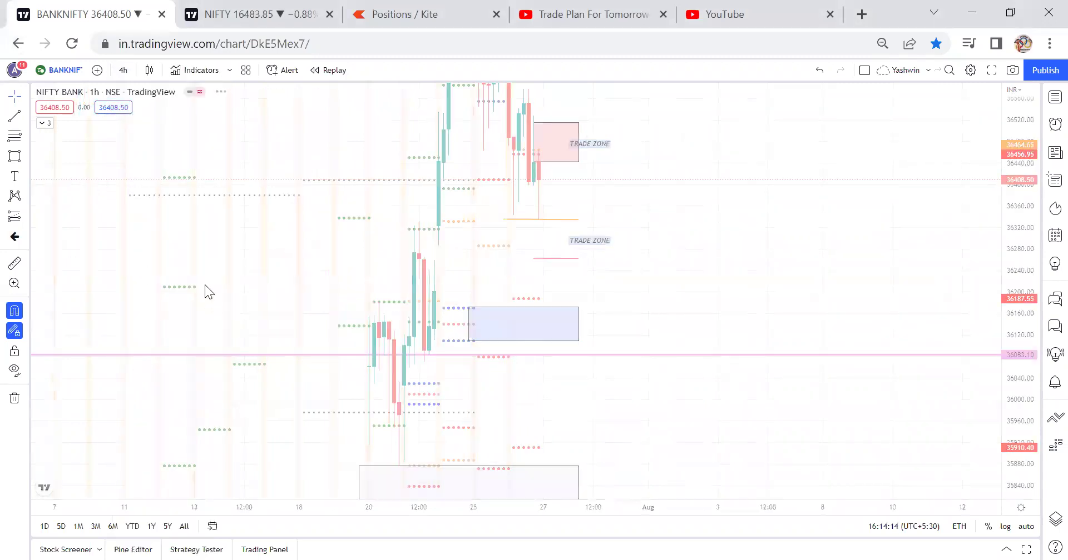
pyautogui.moveTo(246, 289); pyautogui.dragTo(279, 249)
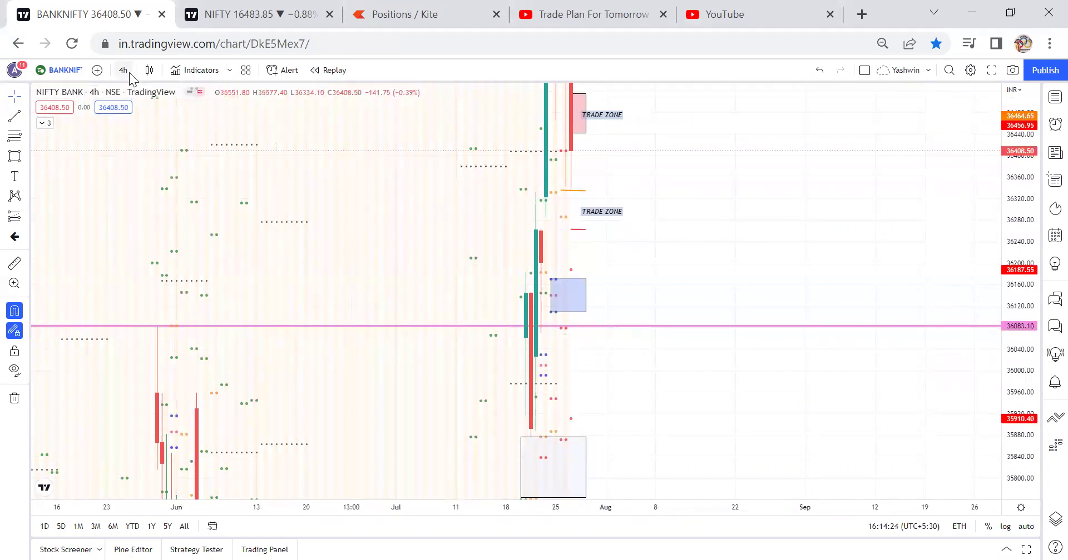
pyautogui.moveTo(206, 268); pyautogui.dragTo(160, 96)
pyautogui.scroll(-5, 278, 383)
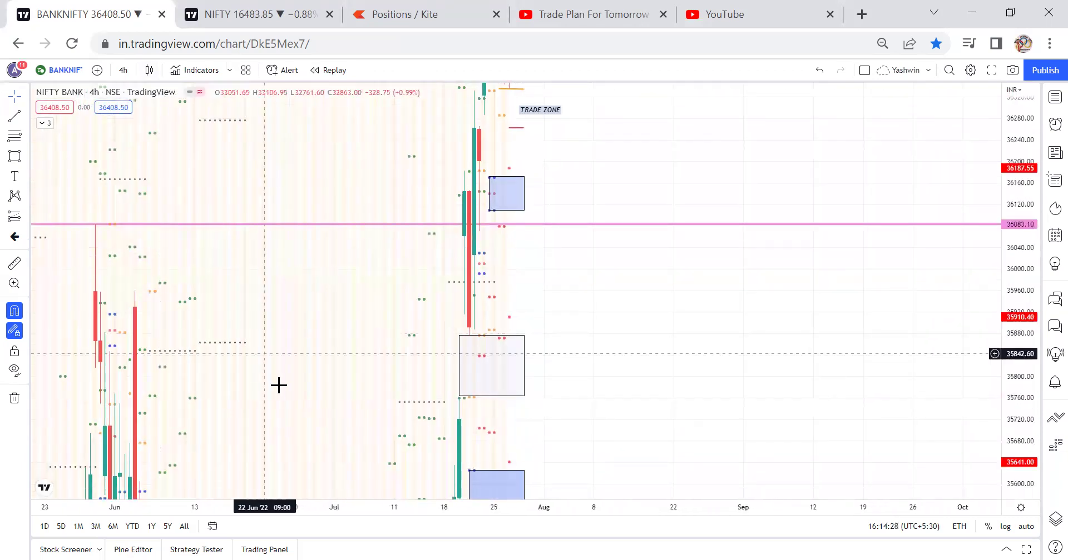
pyautogui.scroll(-10, 577, 330)
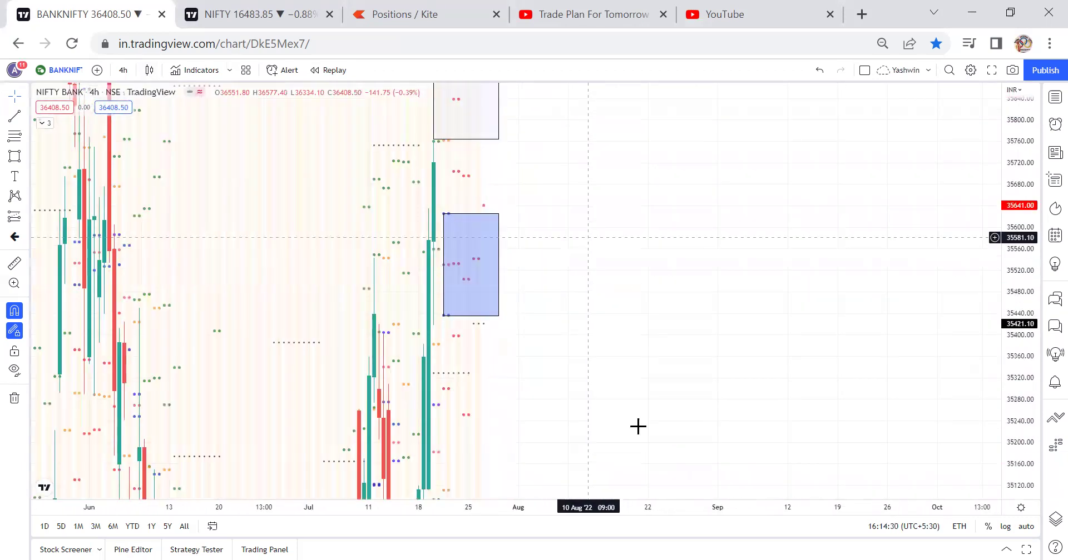
pyautogui.scroll(10, 658, 362)
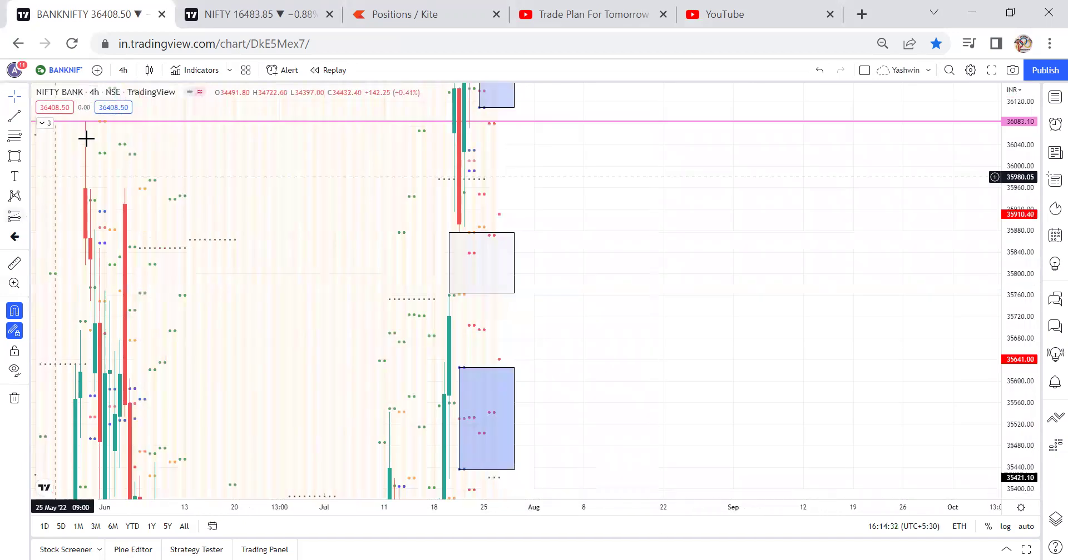
pyautogui.click(123, 70)
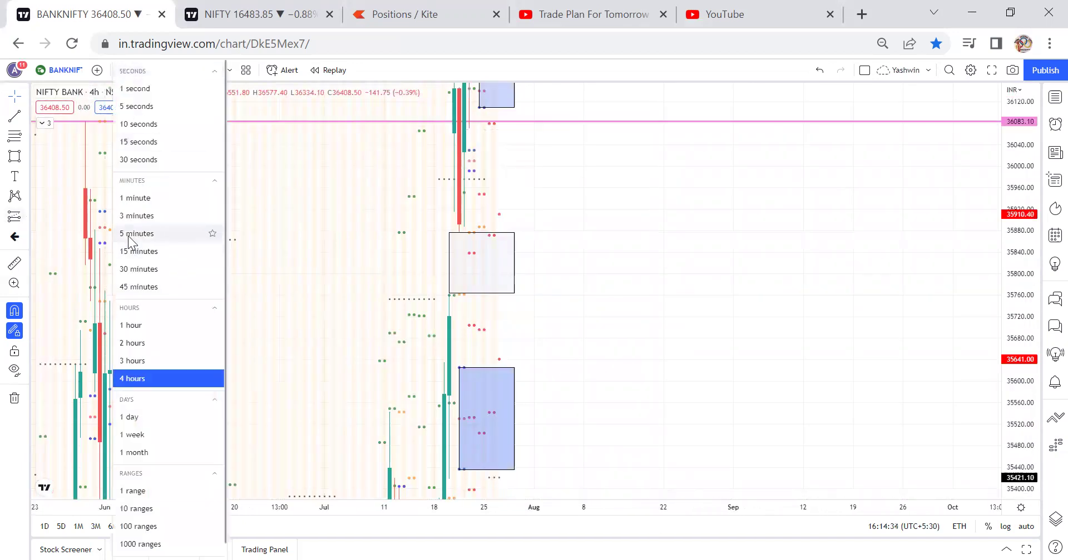
pyautogui.click(134, 233)
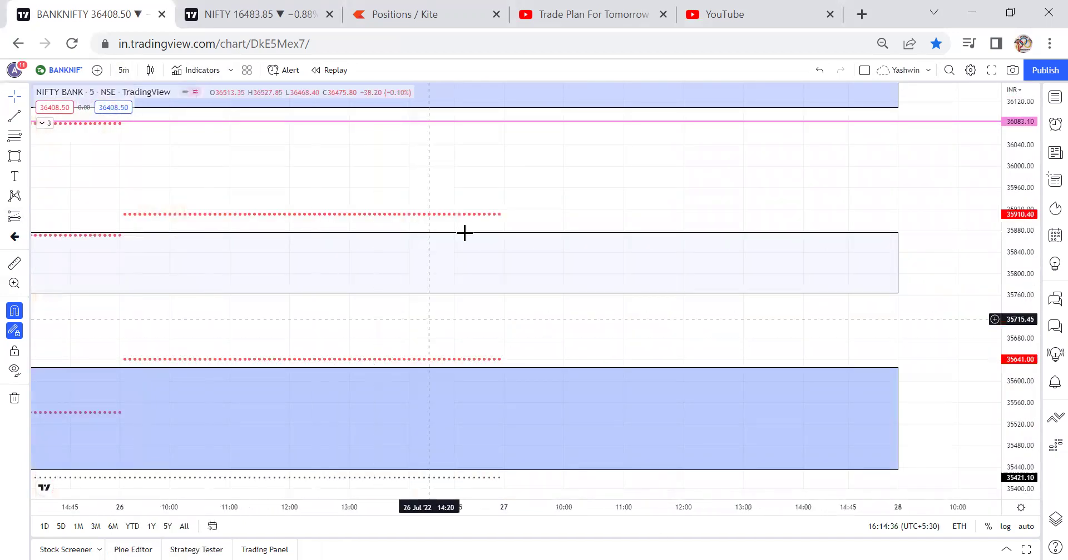
pyautogui.moveTo(486, 160); pyautogui.dragTo(462, 550)
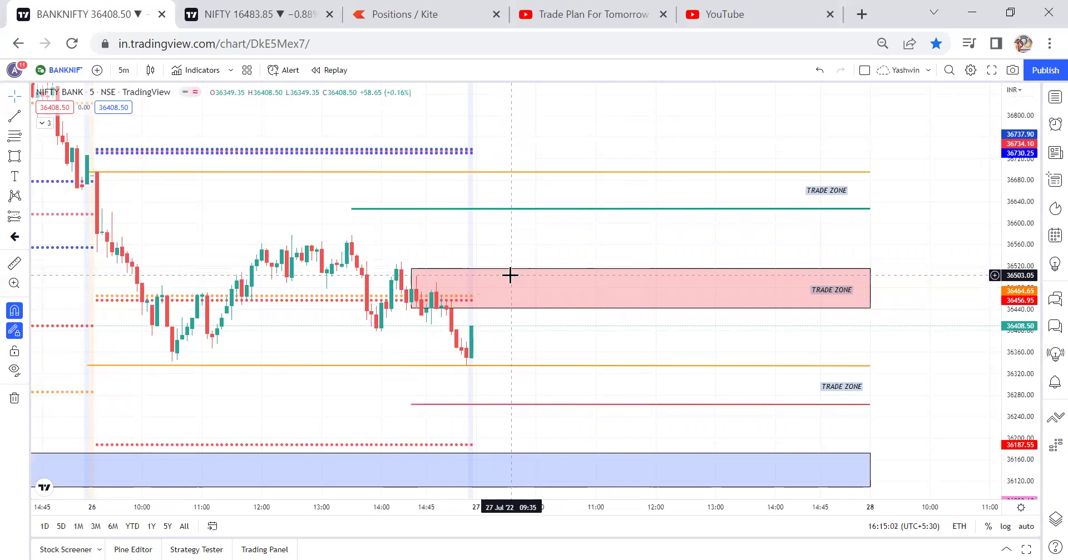
# - Draw a BANKNIFTY projection rectangle from the last candle's low down to about 36190
pyautogui.moveTo(481, 243); pyautogui.dragTo(503, 236)
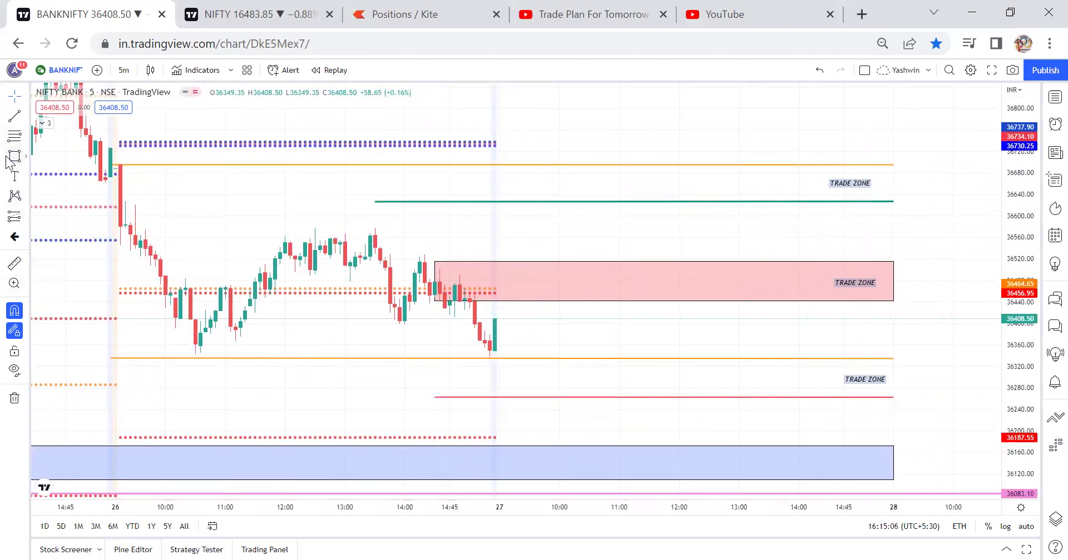
pyautogui.click(495, 354)
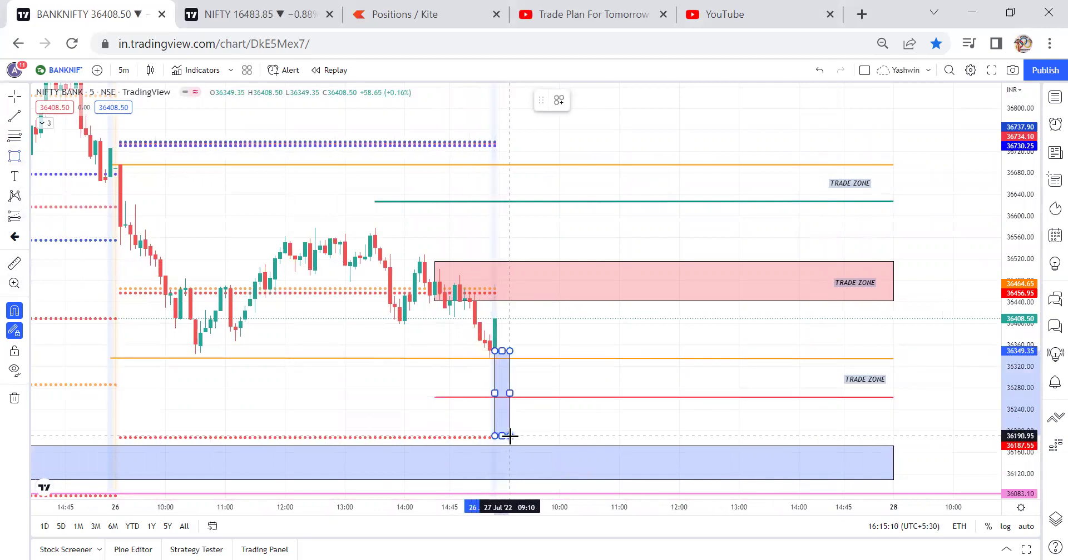
pyautogui.click(510, 437)
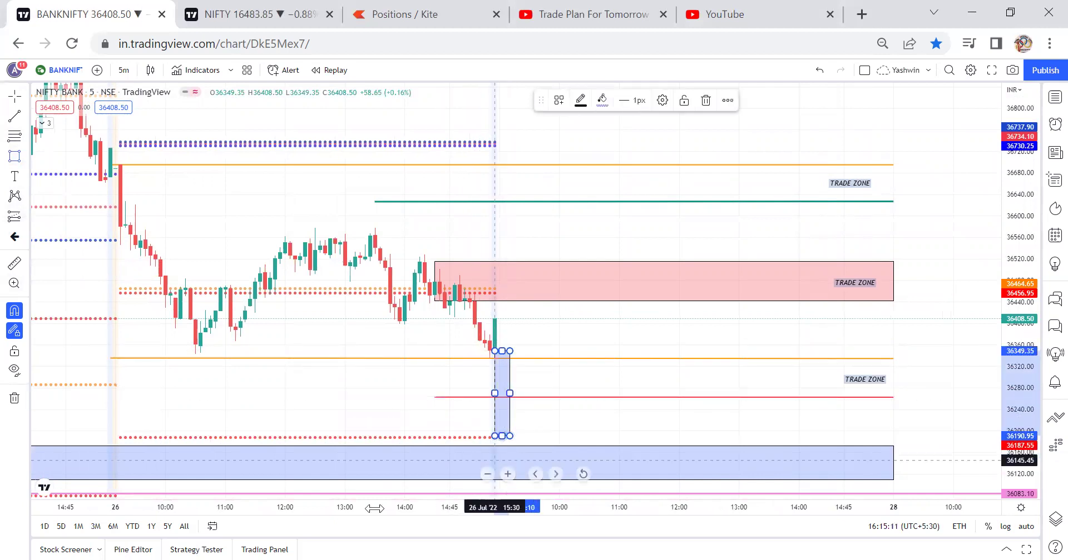
# - Add a downward arrow from 36330 toward 36108 and a left-arrow marker at 36331.50
pyautogui.click(25, 117)
pyautogui.click(56, 136)
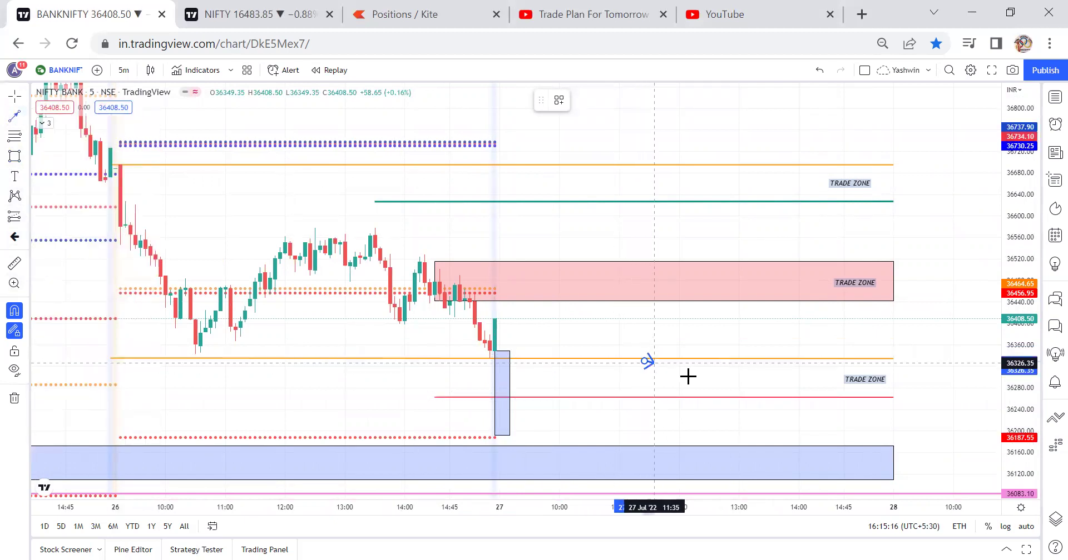
pyautogui.click(644, 362)
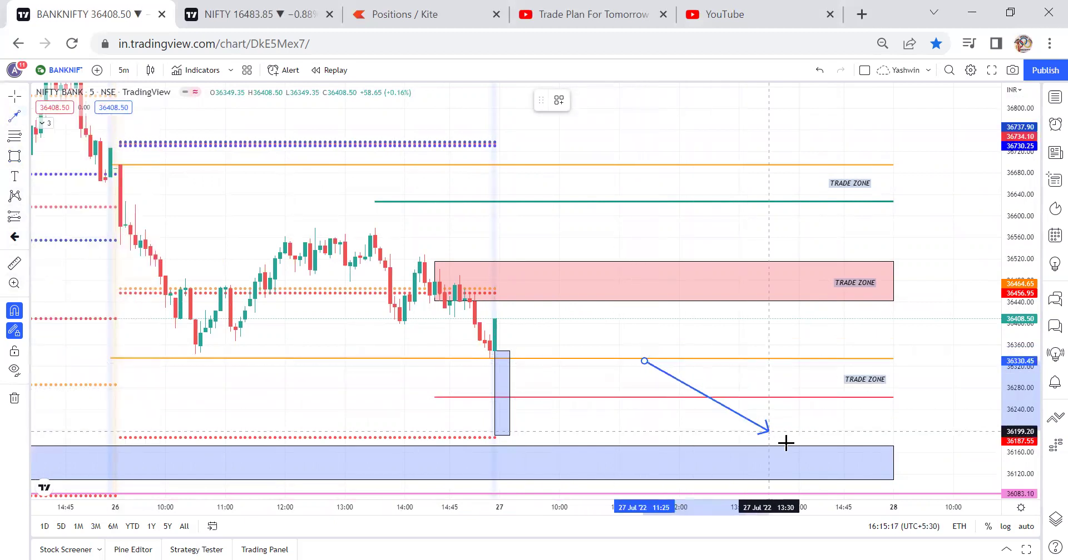
pyautogui.click(838, 480)
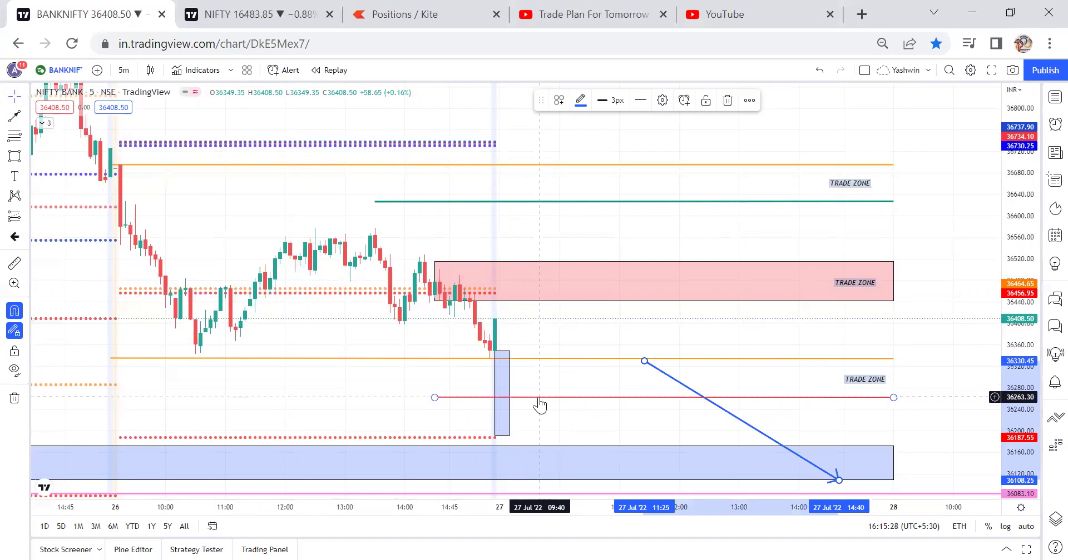
pyautogui.click(14, 237)
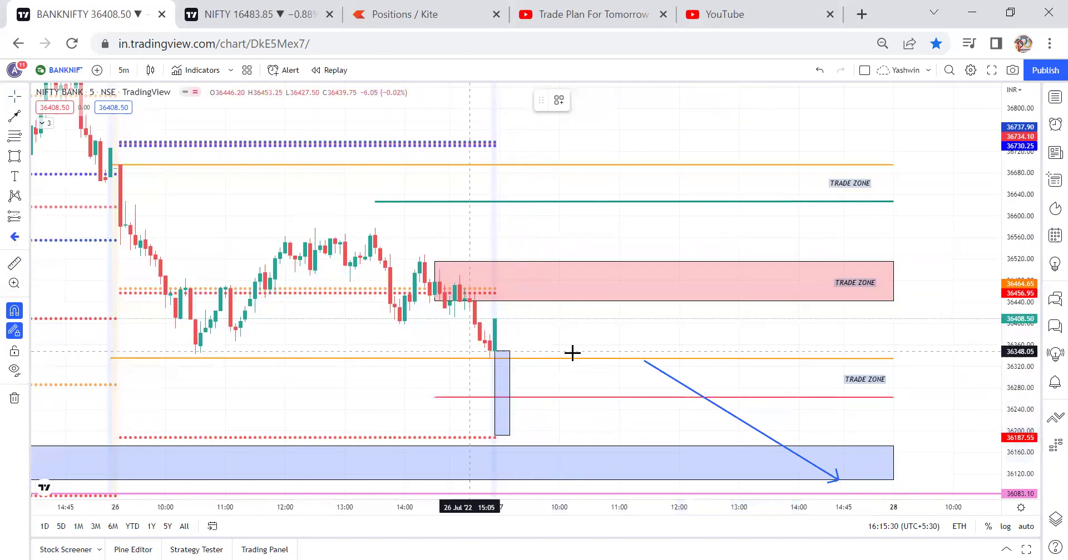
pyautogui.click(671, 363)
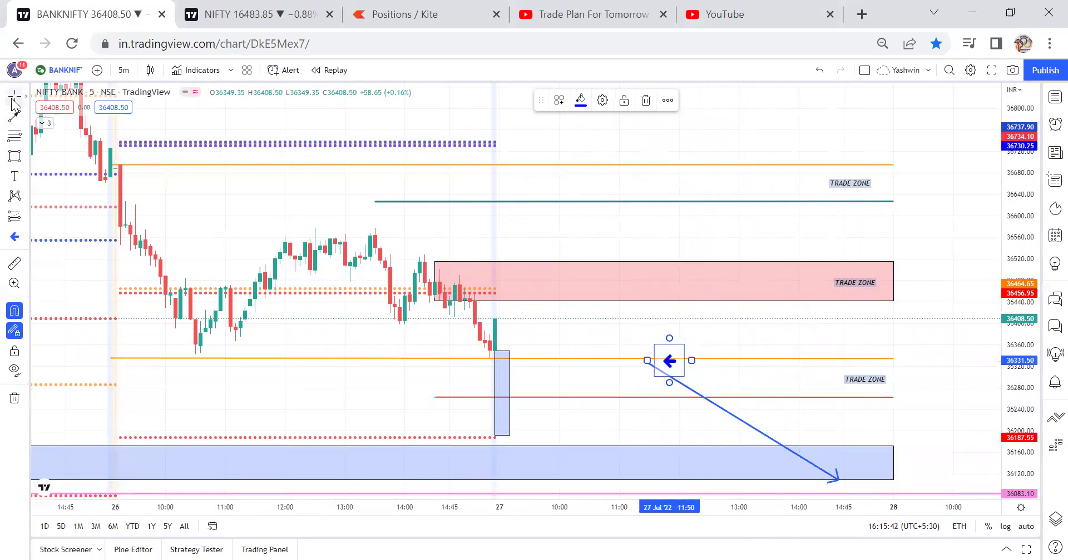
# - Add a rectangle up from the pink zone, a left-arrow mark, and an arrow rising to the orange line
pyautogui.moveTo(367, 367)
pyautogui.mouseDown()
pyautogui.moveTo(369, 345)
pyautogui.moveTo(369, 452)
pyautogui.mouseUp()
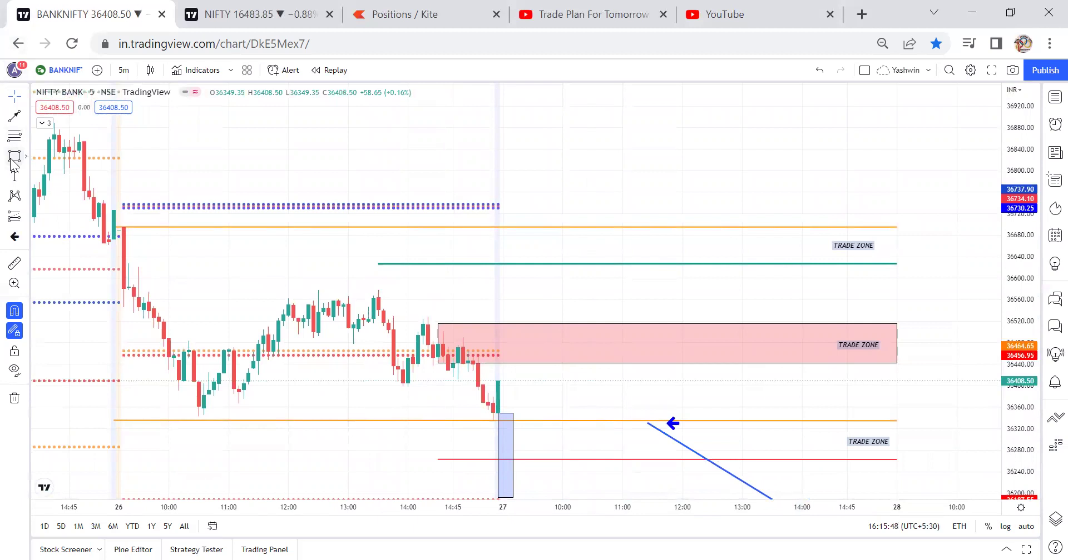
pyautogui.moveTo(516, 363); pyautogui.dragTo(504, 289)
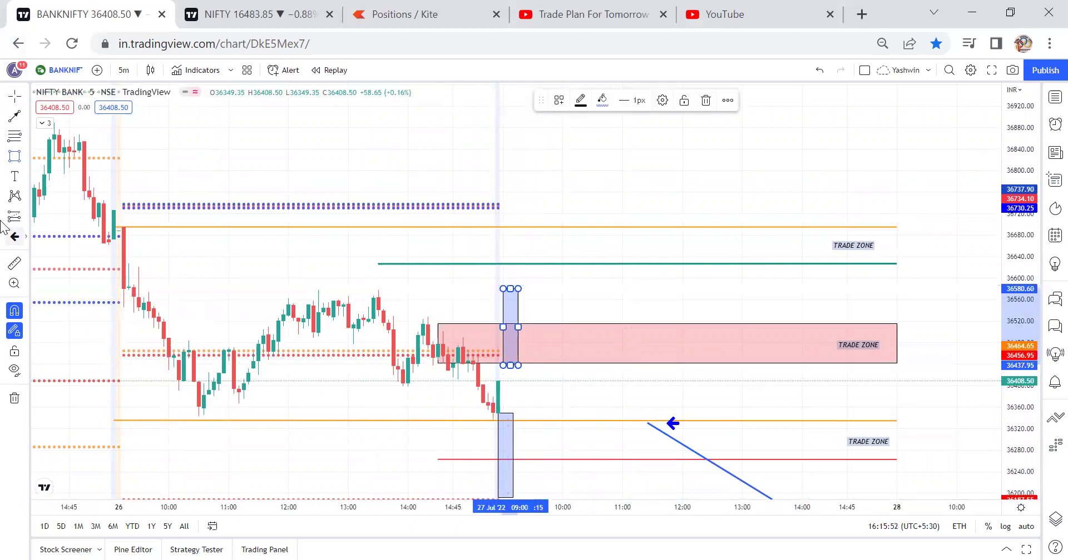
pyautogui.click(13, 238)
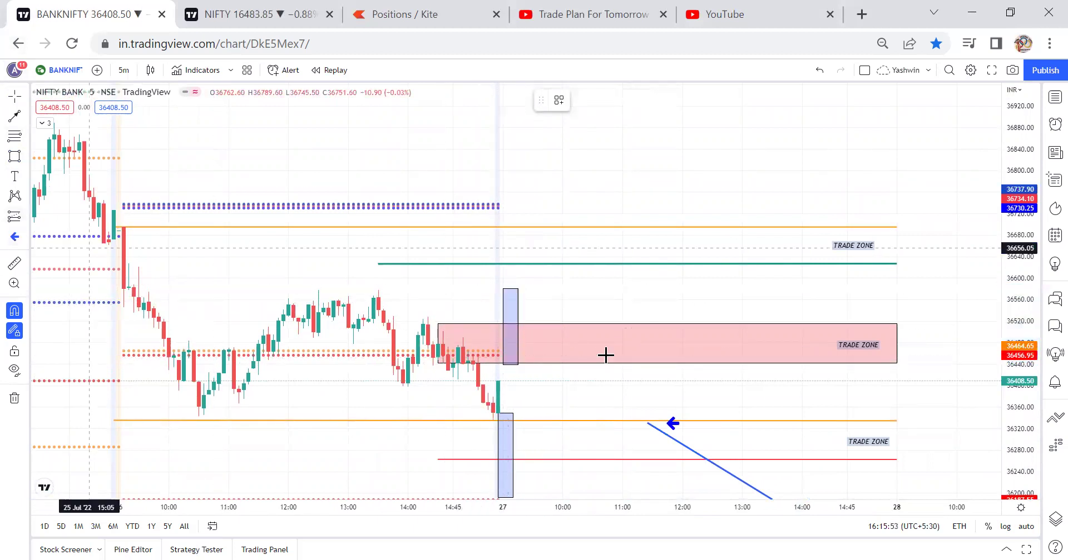
pyautogui.click(643, 345)
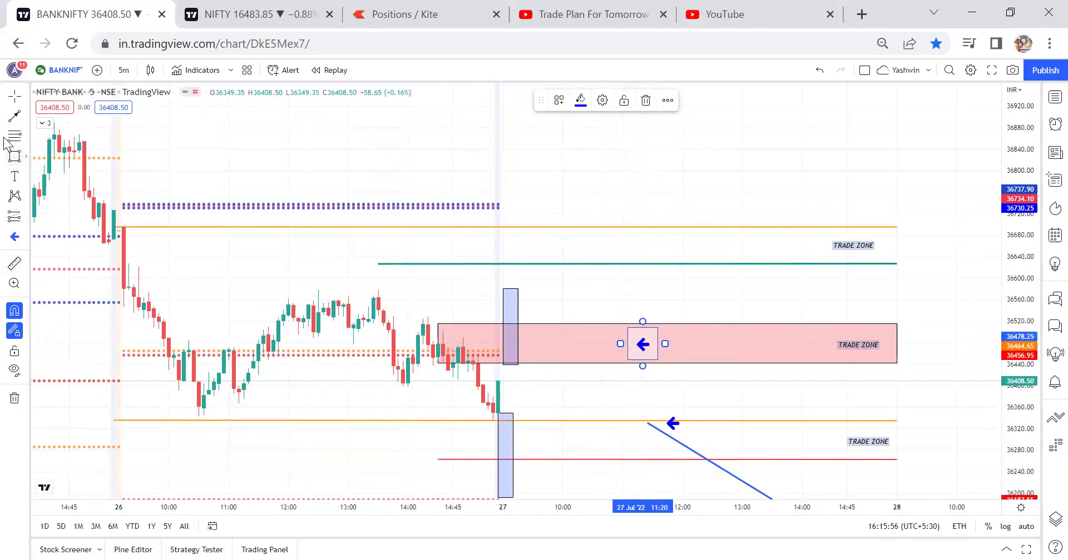
pyautogui.click(14, 116)
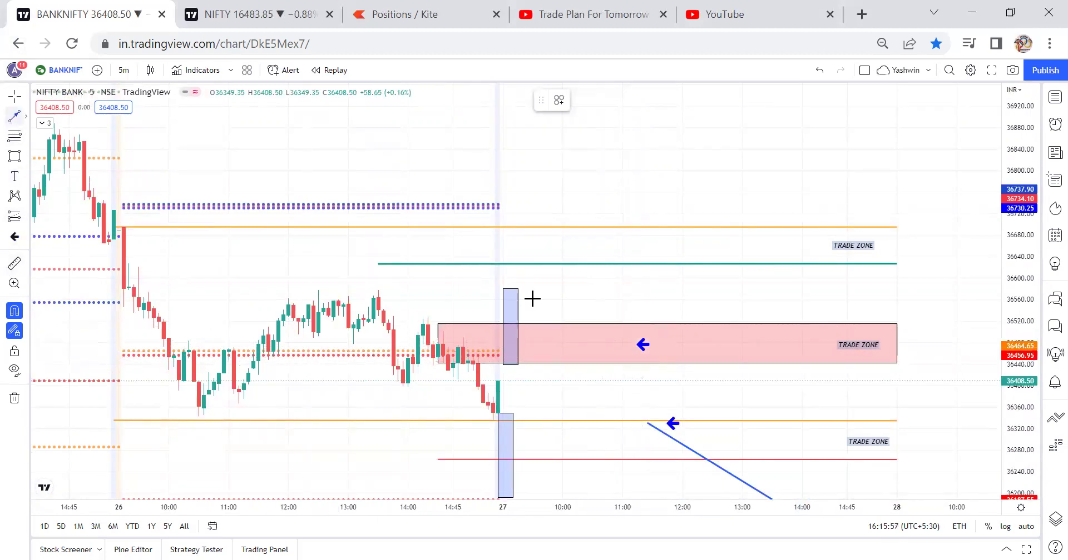
pyautogui.click(612, 346)
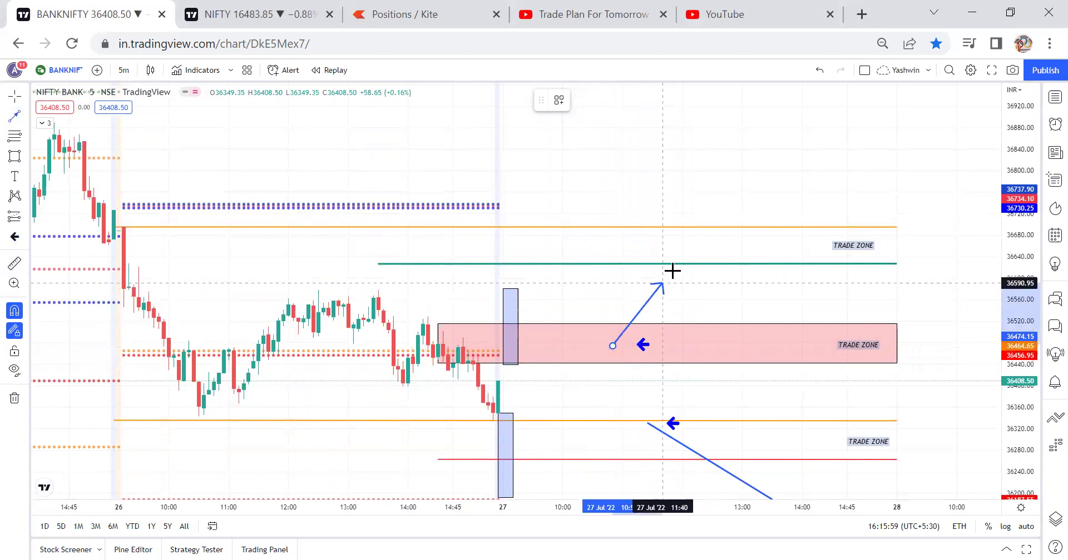
pyautogui.click(762, 230)
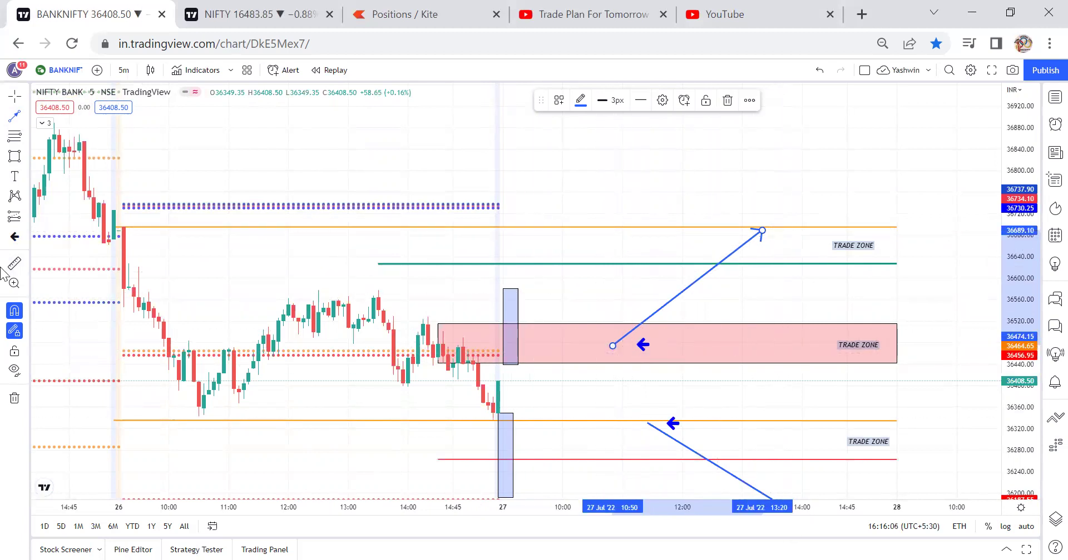
# - Add an upper rectangle above the green line reaching 36794.55 and a second rising arrow
pyautogui.click(14, 157)
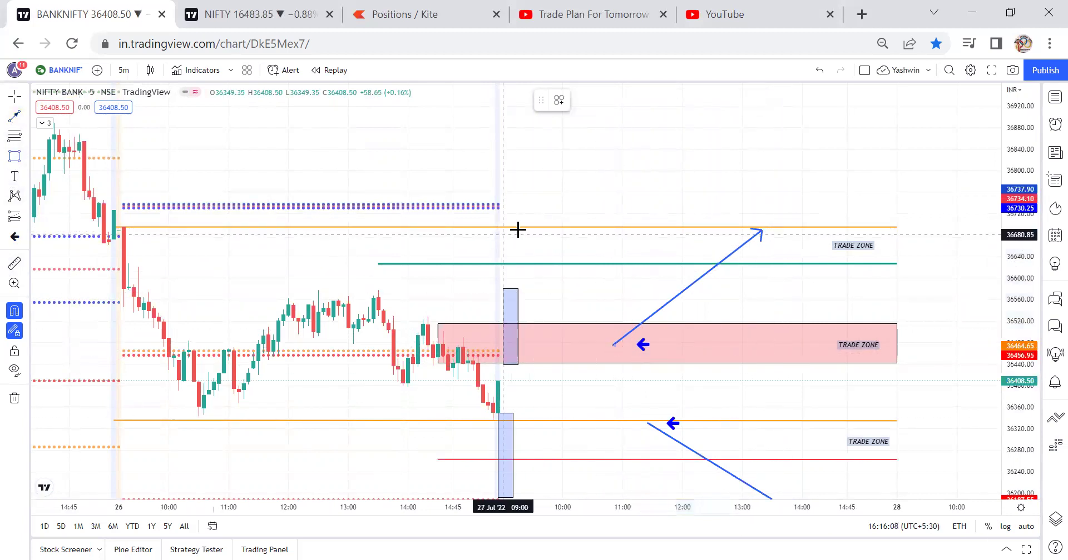
pyautogui.moveTo(502, 210); pyautogui.dragTo(518, 273)
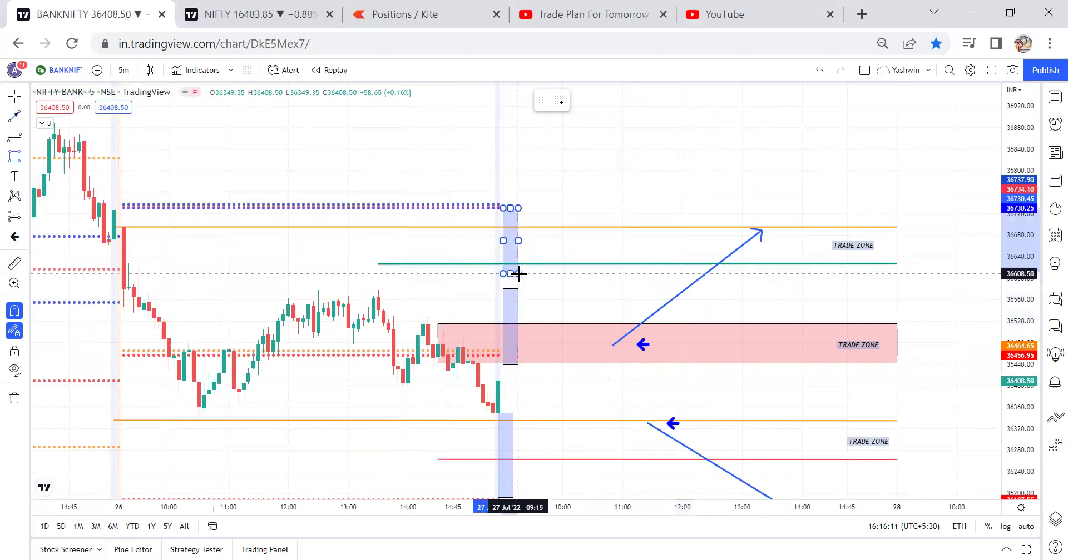
pyautogui.click(14, 117)
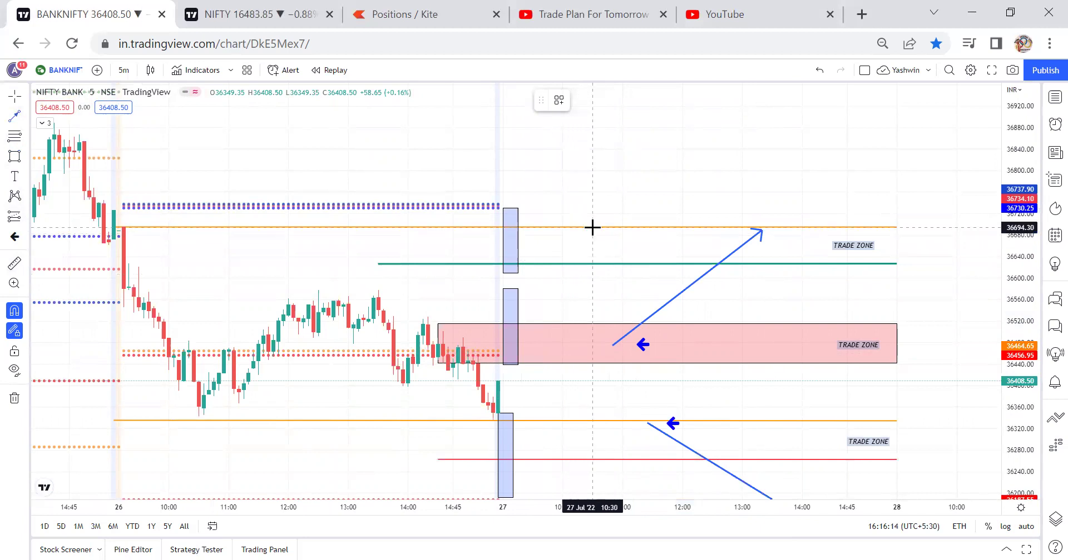
pyautogui.moveTo(592, 228); pyautogui.dragTo(751, 121)
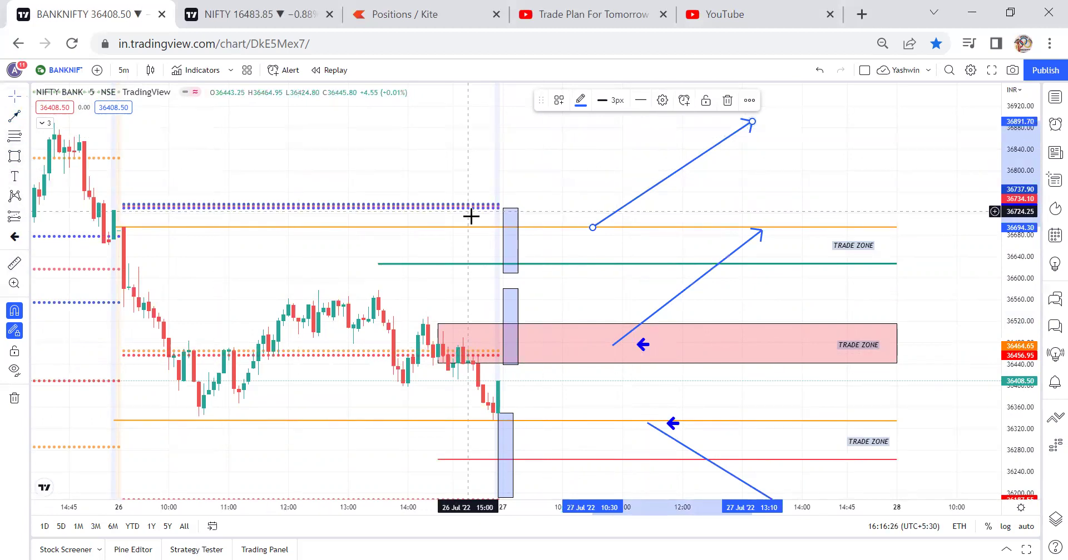
pyautogui.moveTo(507, 207); pyautogui.dragTo(508, 173)
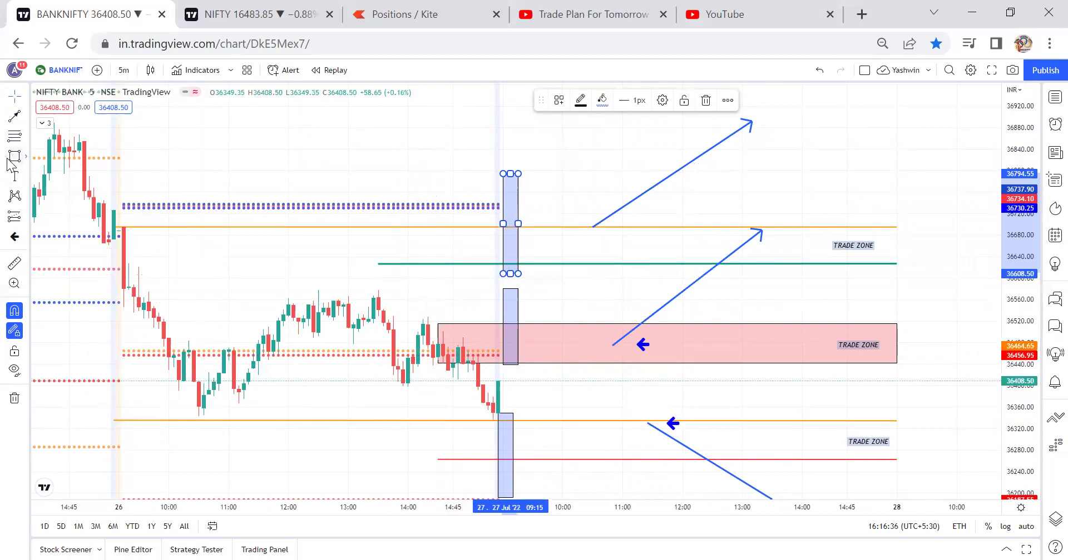
pyautogui.click(16, 92)
pyautogui.click(228, 8)
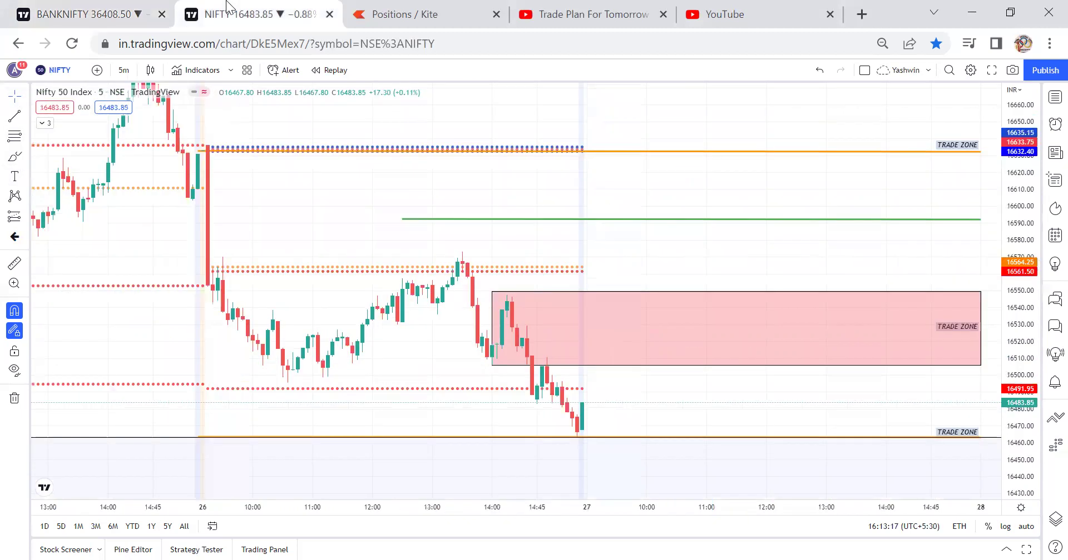
pyautogui.click(123, 70)
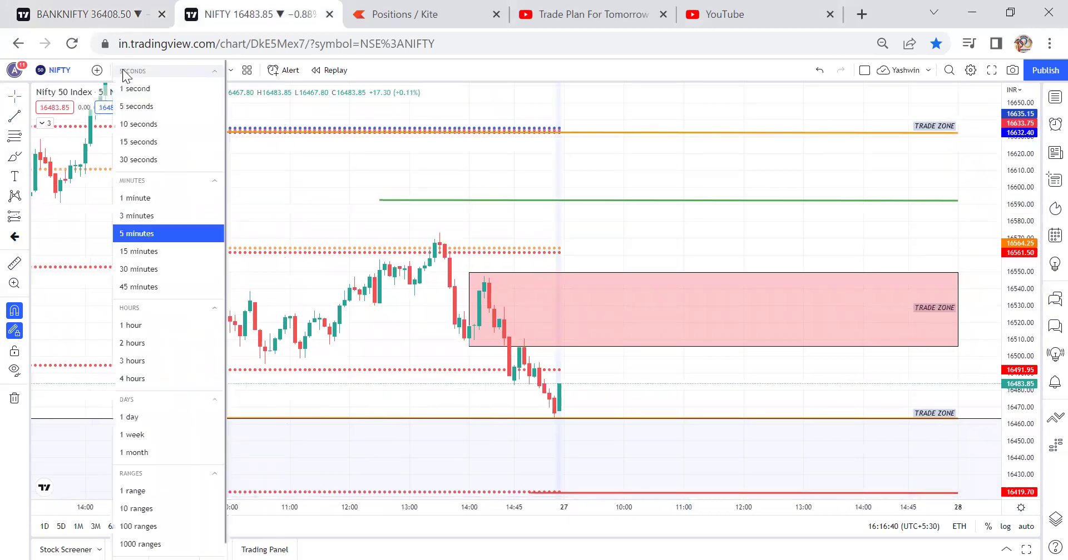
pyautogui.click(132, 276)
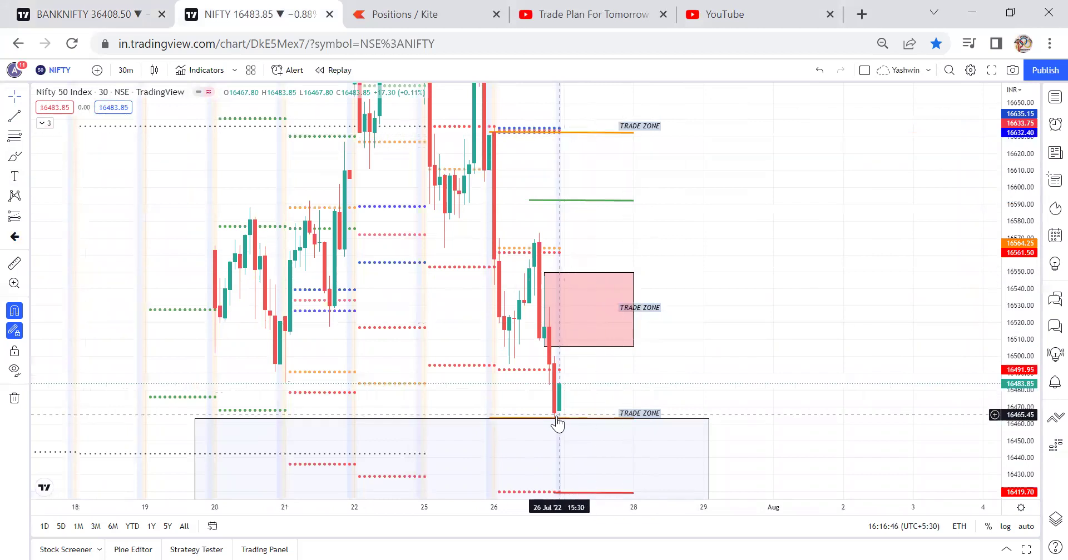
pyautogui.scroll(-5, 748, 172)
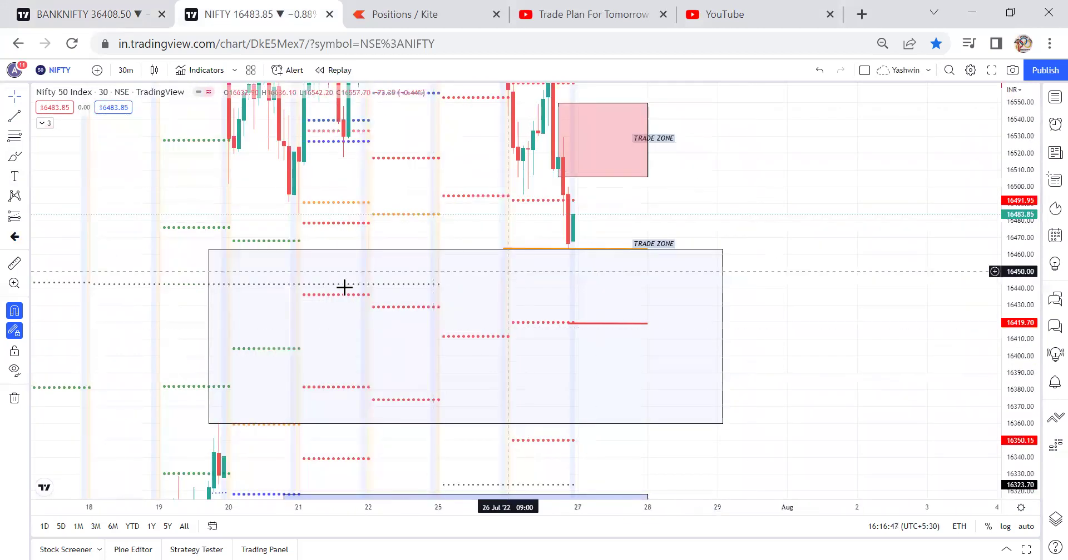
pyautogui.moveTo(834, 385); pyautogui.dragTo(636, 238)
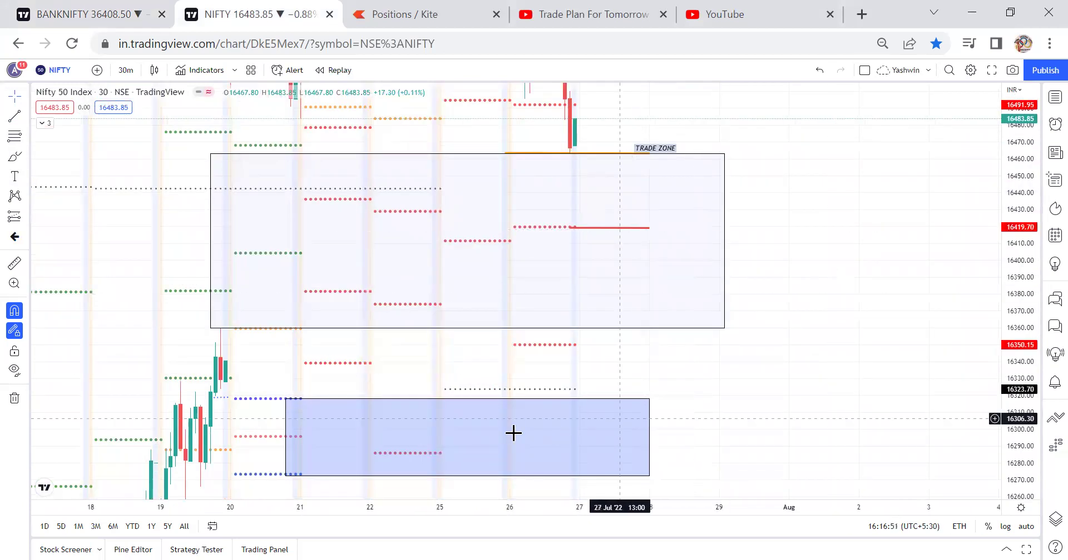
pyautogui.moveTo(756, 340); pyautogui.dragTo(803, 114)
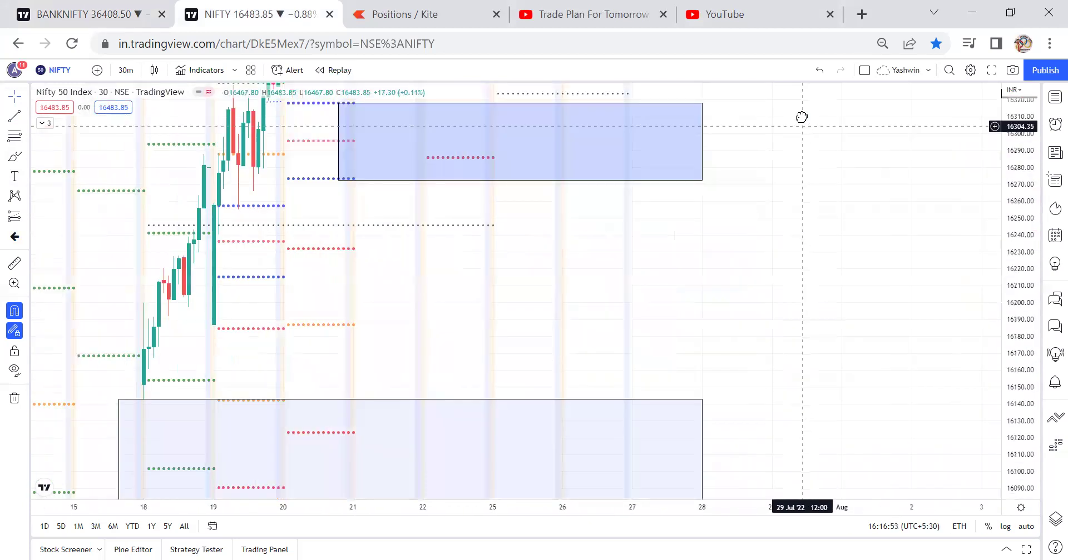
pyautogui.moveTo(900, 203); pyautogui.dragTo(830, 427)
pyautogui.moveTo(819, 220); pyautogui.dragTo(829, 539)
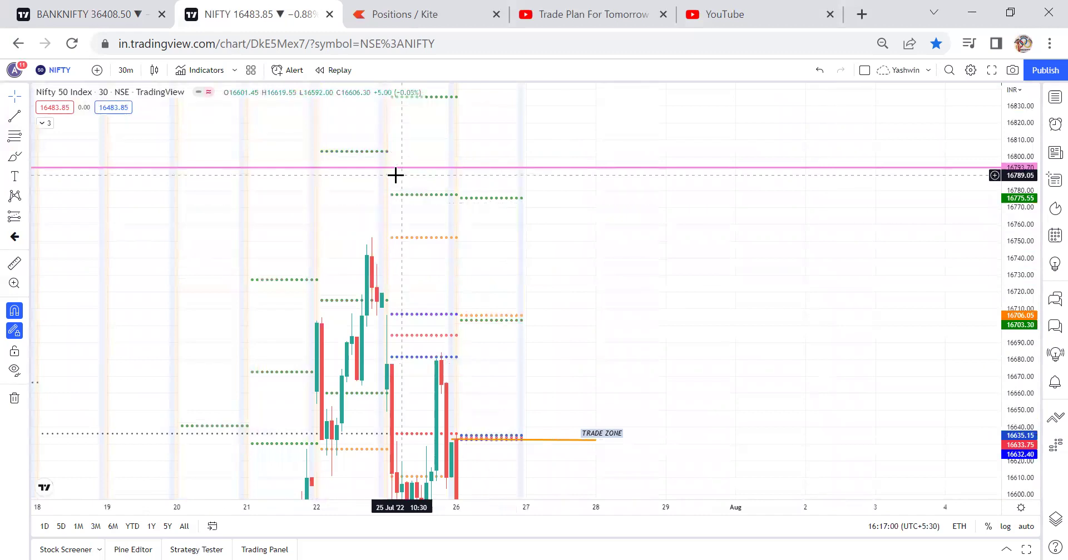
pyautogui.click(126, 70)
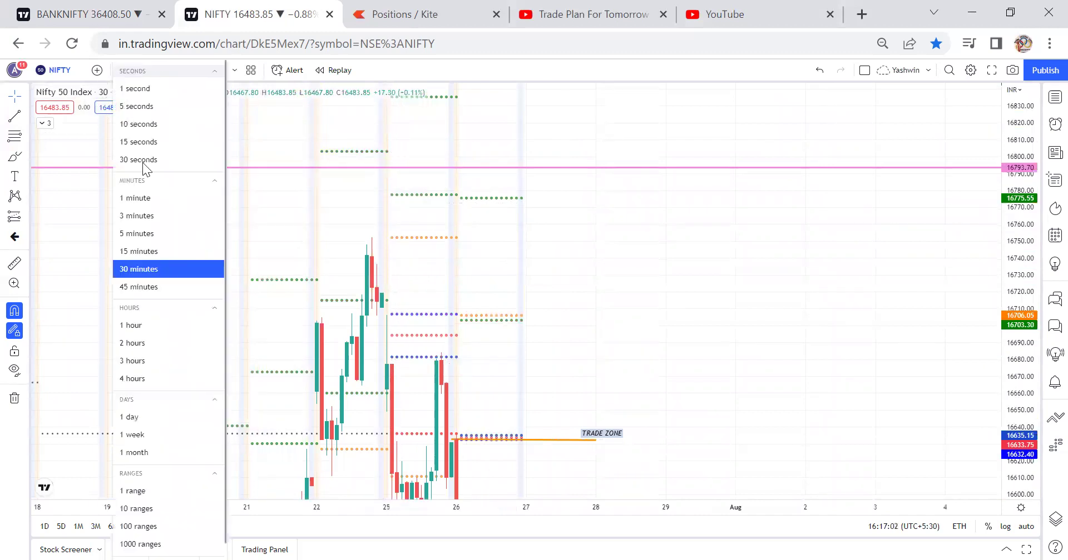
pyautogui.click(140, 378)
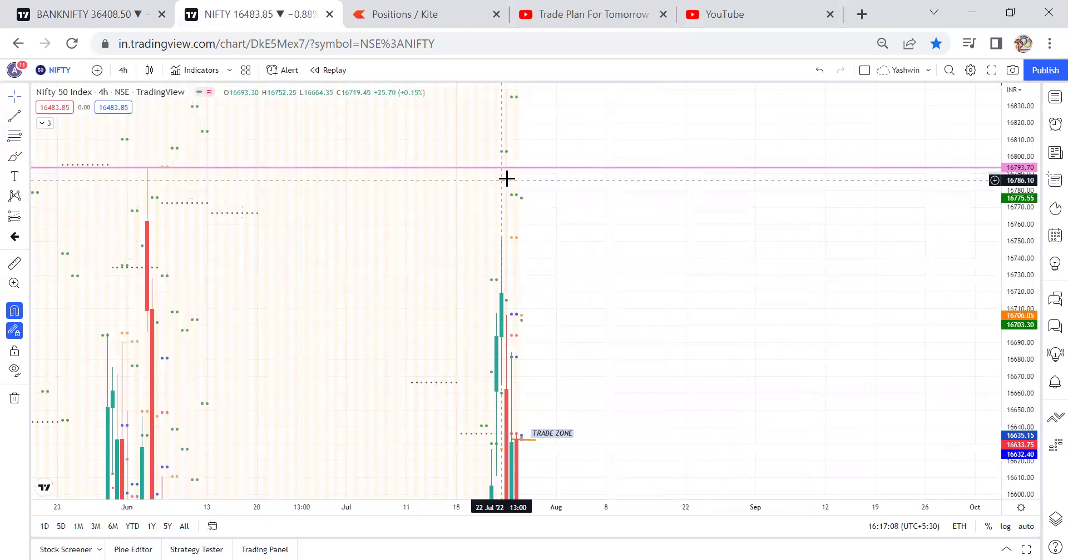
pyautogui.click(126, 66)
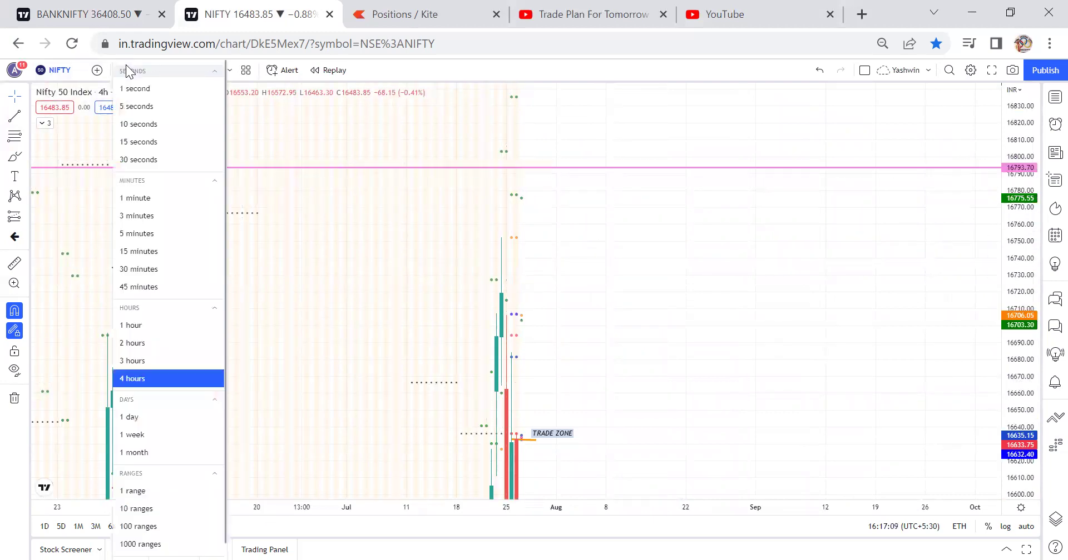
pyautogui.click(142, 234)
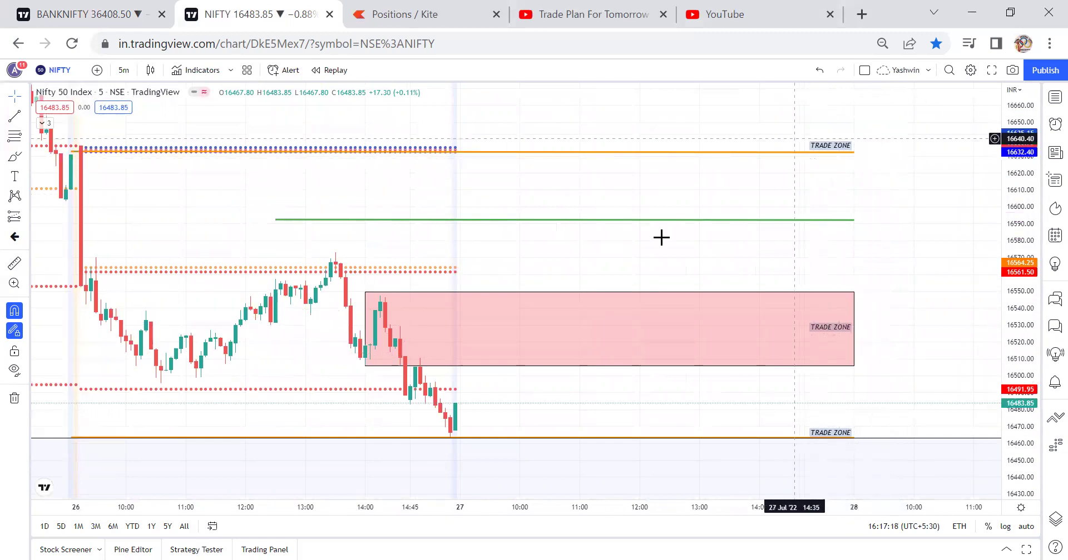
# - Draw a narrow blue projection rectangle from about 16515 up to 16569 by the last candle
pyautogui.click(539, 367)
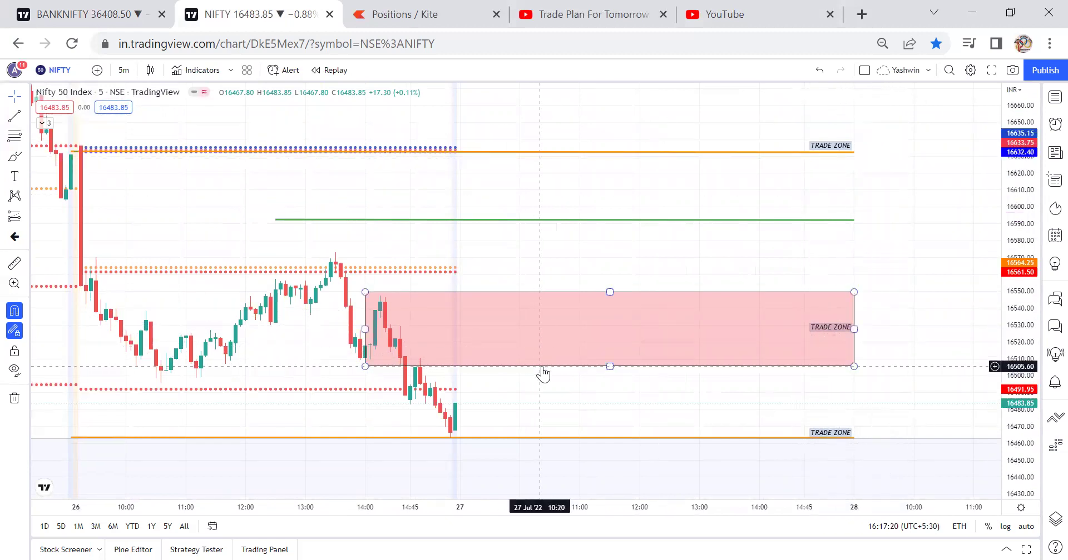
pyautogui.click(510, 431)
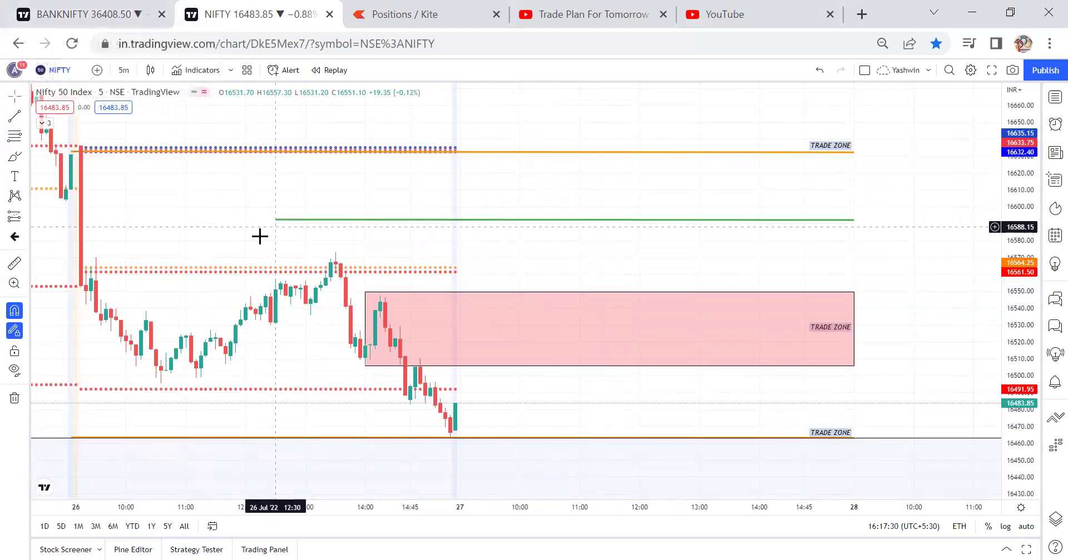
pyautogui.moveTo(214, 174); pyautogui.dragTo(222, 203)
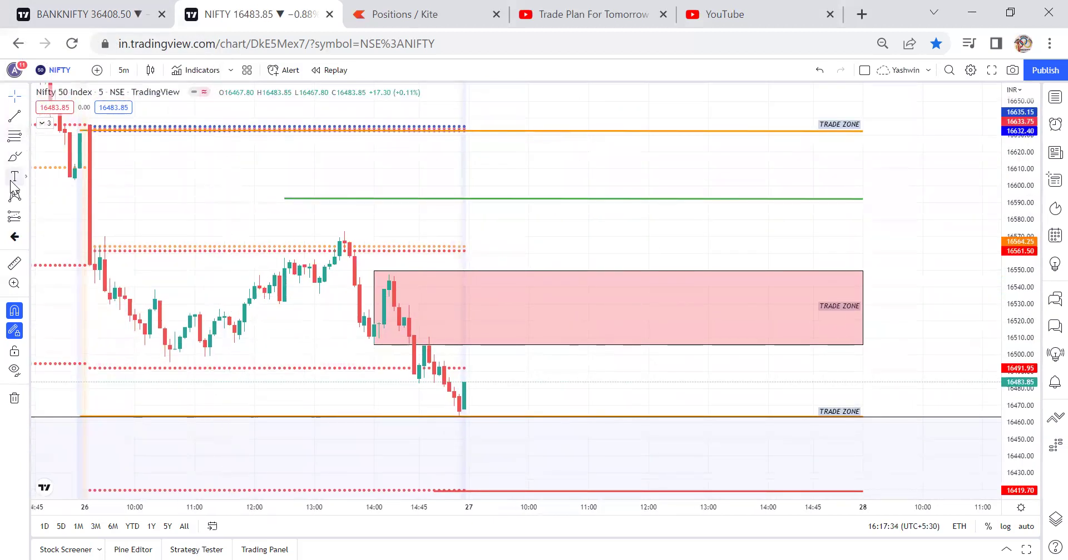
pyautogui.click(11, 162)
pyautogui.click(61, 203)
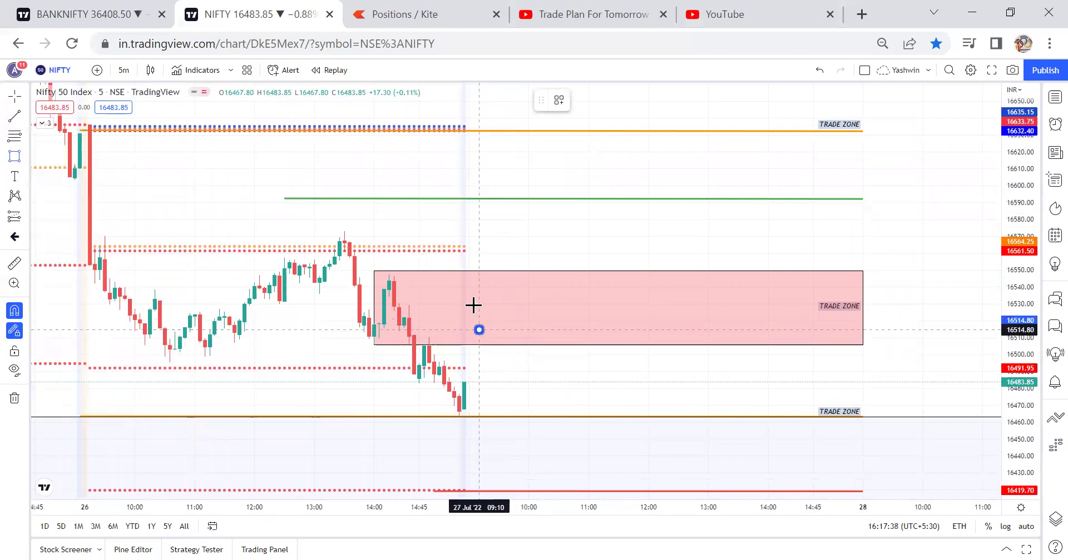
pyautogui.moveTo(473, 305); pyautogui.dragTo(465, 243)
pyautogui.click(465, 238)
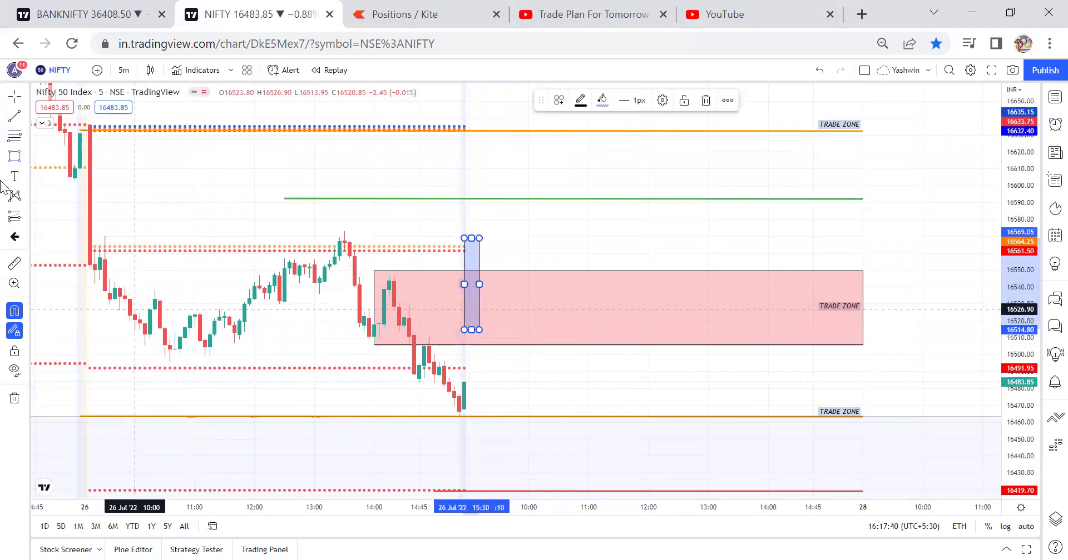
pyautogui.click(84, 250)
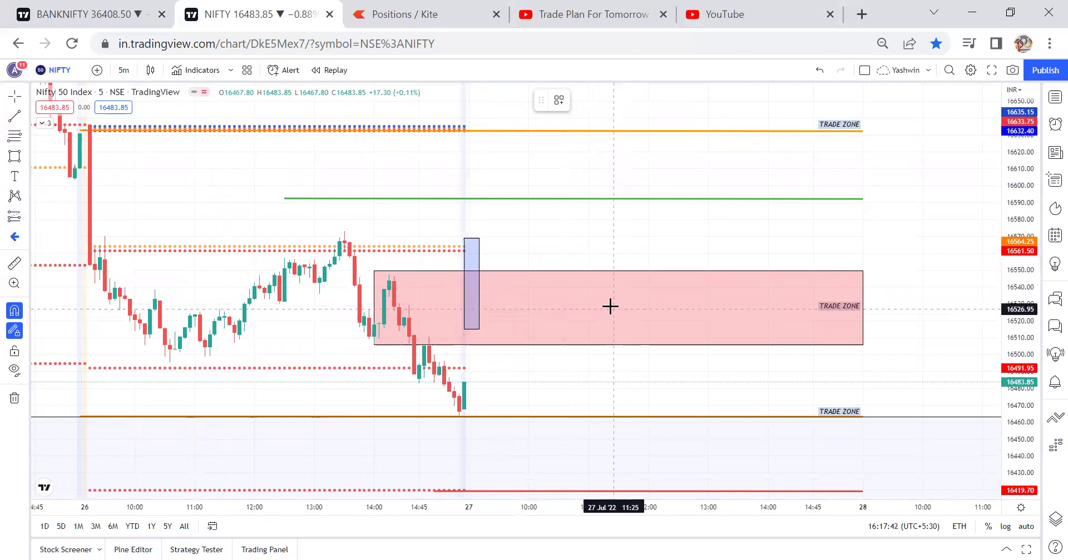
# - Place a left-arrow marker in the pink zone and a dotted midline across it at 16529.25
pyautogui.click(603, 302)
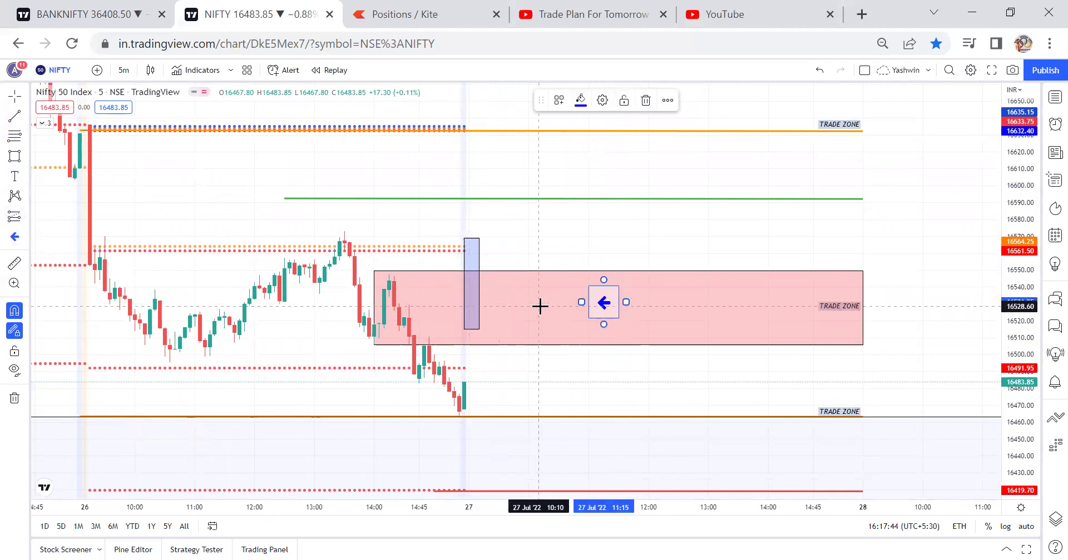
pyautogui.click(15, 119)
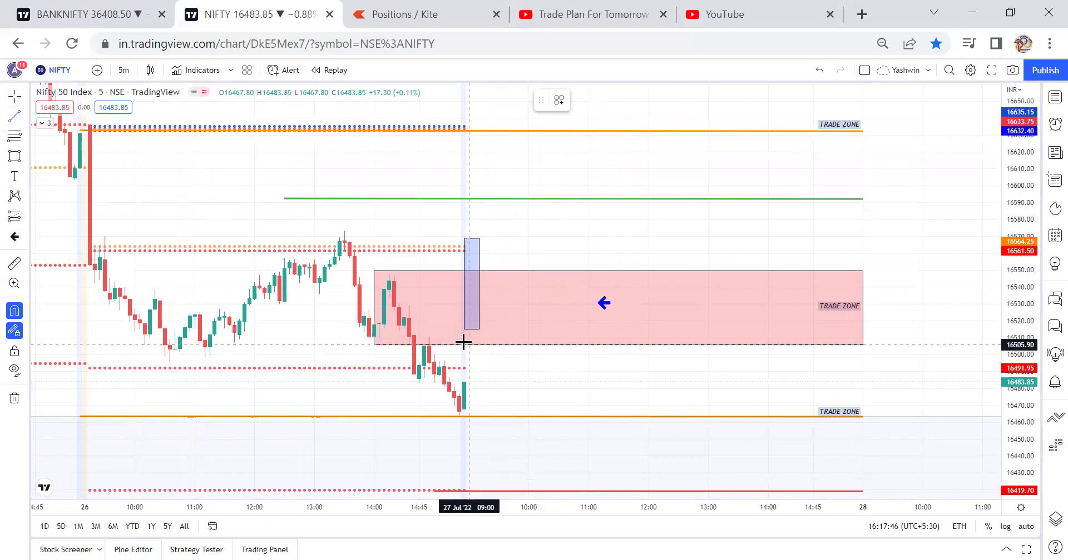
pyautogui.click(394, 306)
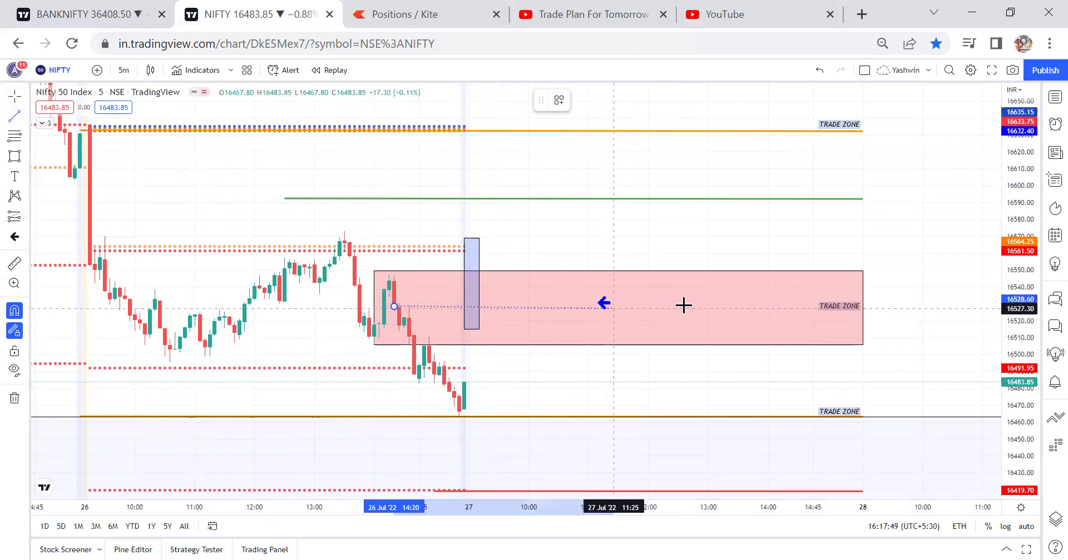
pyautogui.click(862, 306)
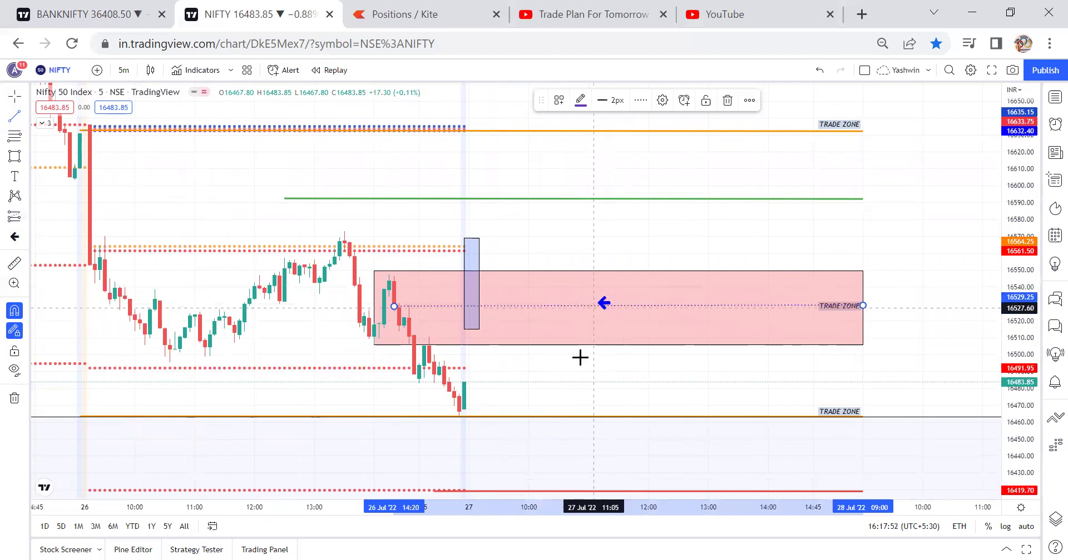
# - Draw an arrow rising from the pink zone's midline to the upper TRADE ZONE line
pyautogui.click(14, 117)
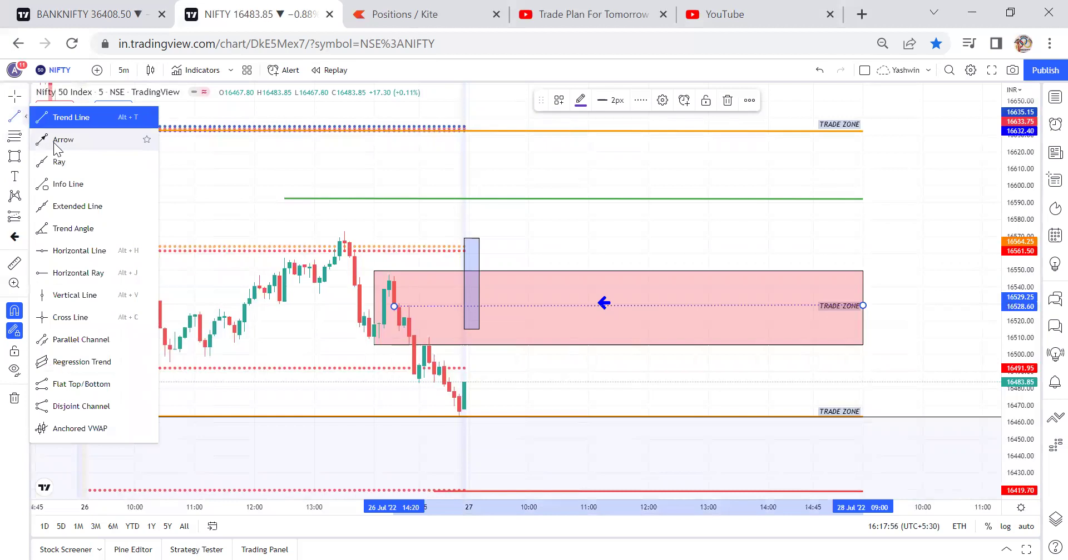
pyautogui.click(61, 114)
pyautogui.click(576, 305)
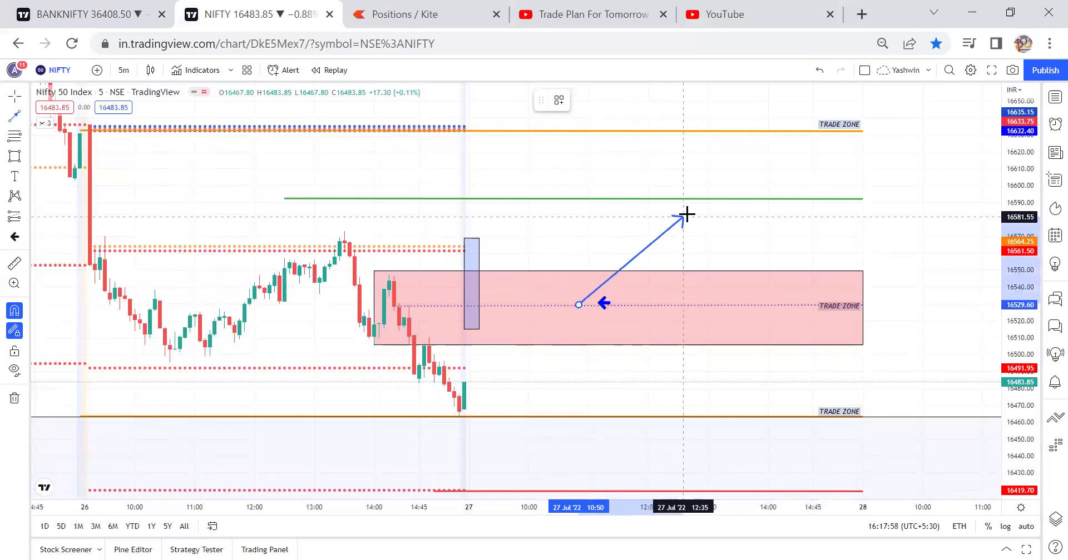
pyautogui.click(828, 138)
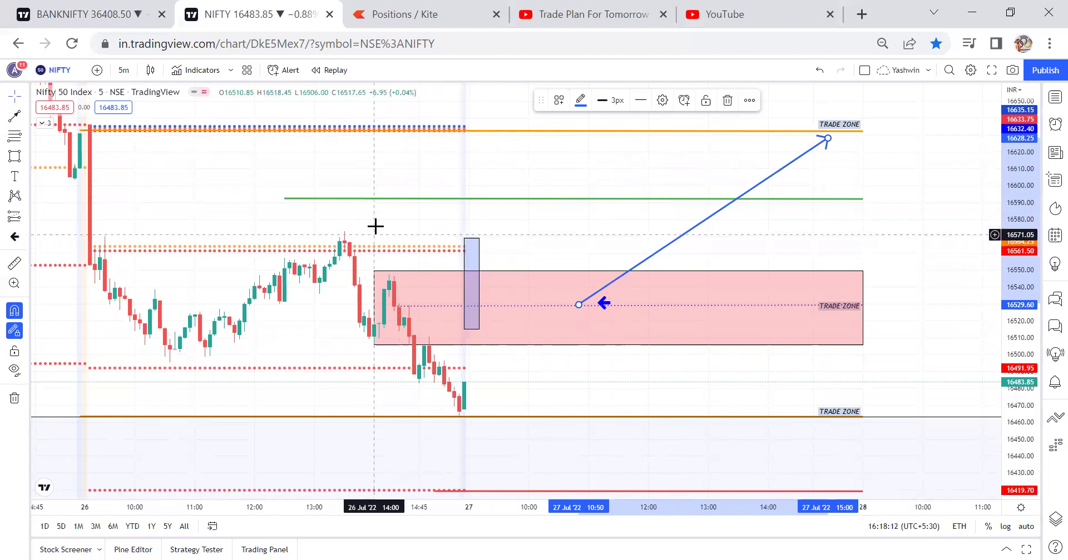
# - Draw a blue projection rectangle above the green line spanning about 16591–16641
pyautogui.moveTo(386, 235); pyautogui.dragTo(407, 321)
pyautogui.click(13, 158)
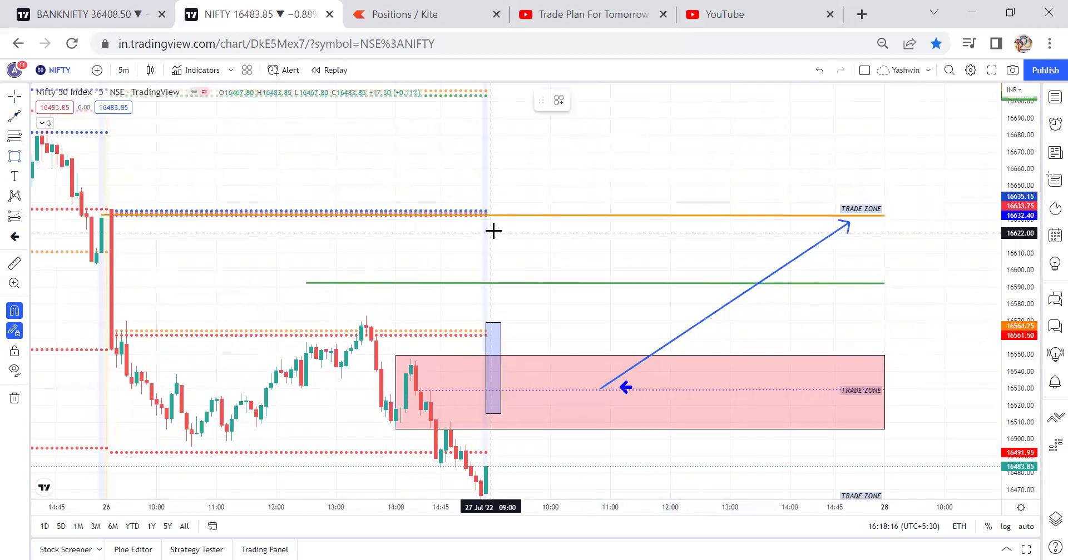
pyautogui.moveTo(497, 212)
pyautogui.mouseDown()
pyautogui.moveTo(501, 245)
pyautogui.moveTo(519, 252)
pyautogui.moveTo(515, 285)
pyautogui.mouseUp()
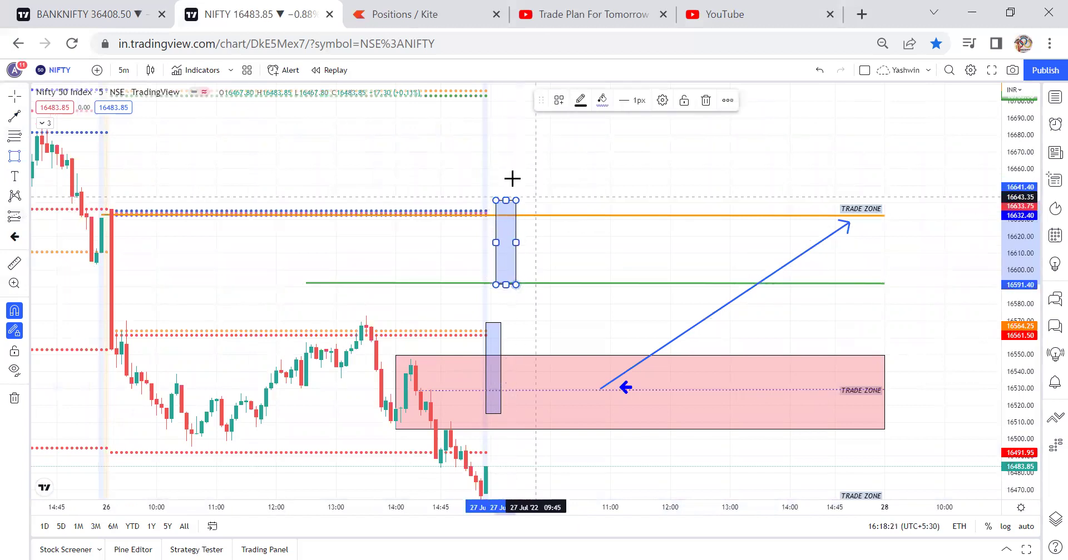
# - Delete the stray thin rectangle drawn by accident
pyautogui.click(15, 157)
pyautogui.moveTo(505, 200)
pyautogui.mouseDown()
pyautogui.moveTo(508, 152)
pyautogui.moveTo(543, 158)
pyautogui.mouseUp()
pyautogui.press('Delete')
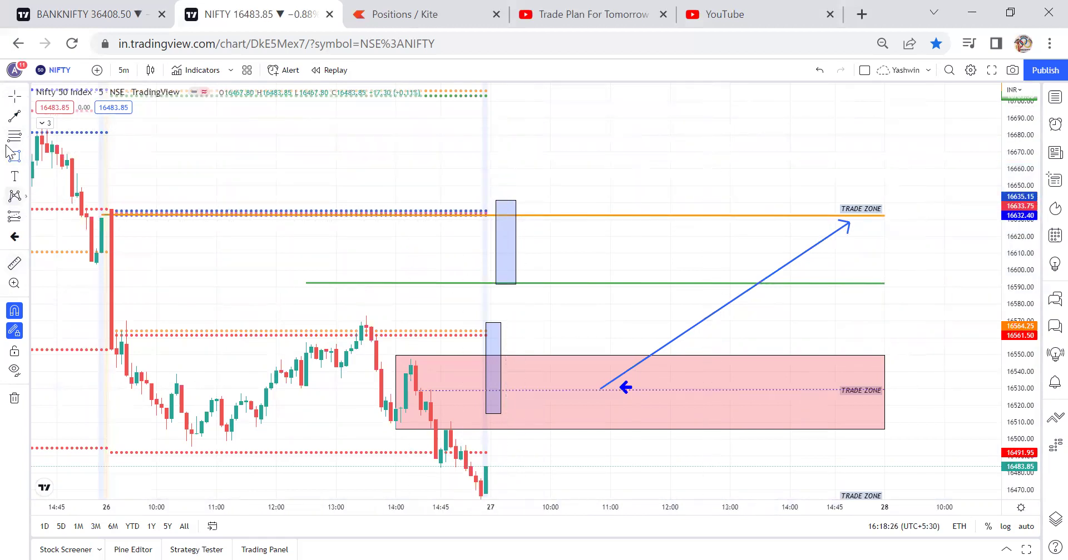
# - Stretch the upper blue rectangle's top edge up to about 16697
pyautogui.moveTo(506, 201); pyautogui.dragTo(512, 136)
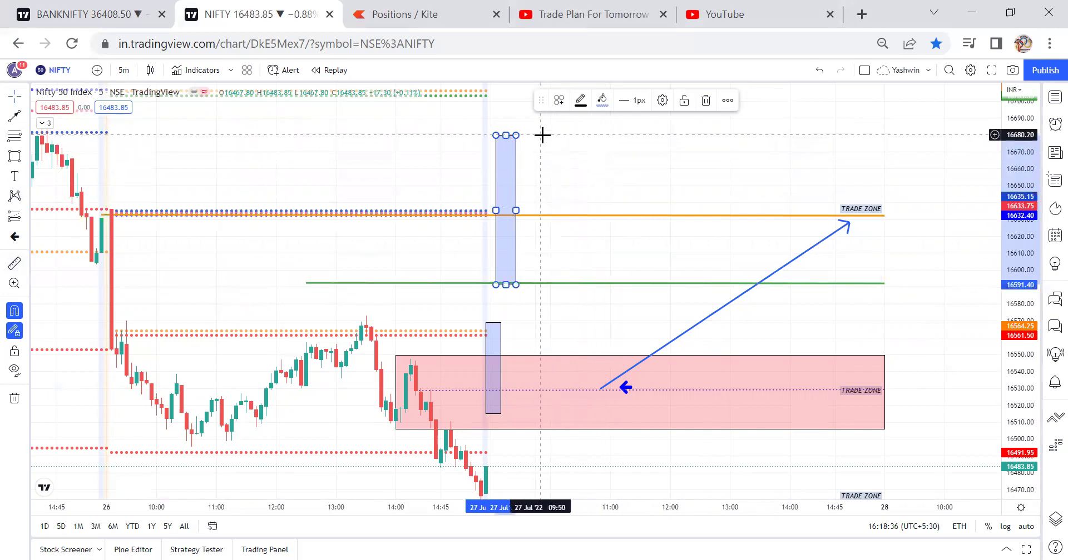
pyautogui.moveTo(593, 176); pyautogui.dragTo(590, 251)
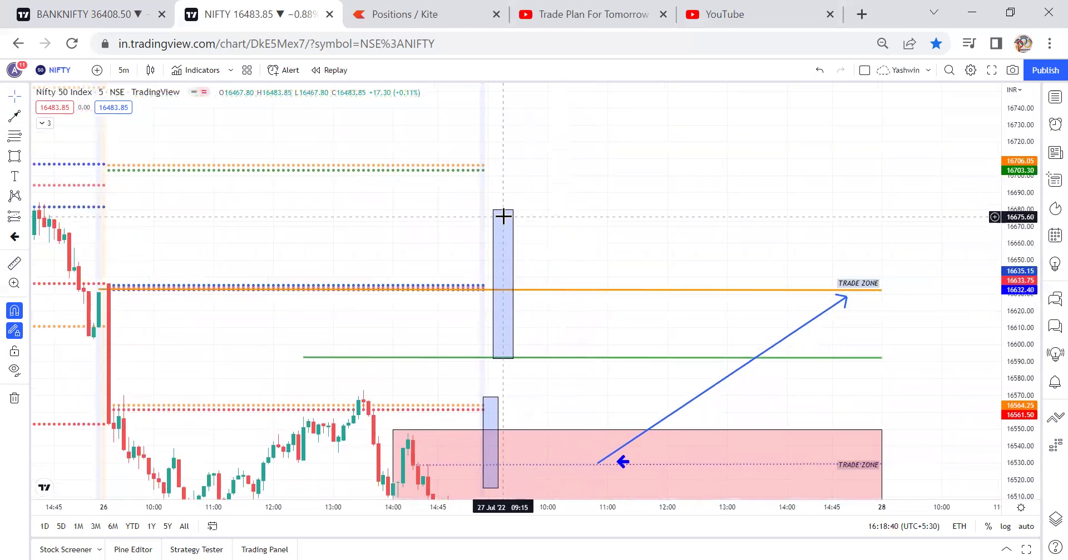
pyautogui.moveTo(504, 210); pyautogui.dragTo(505, 179)
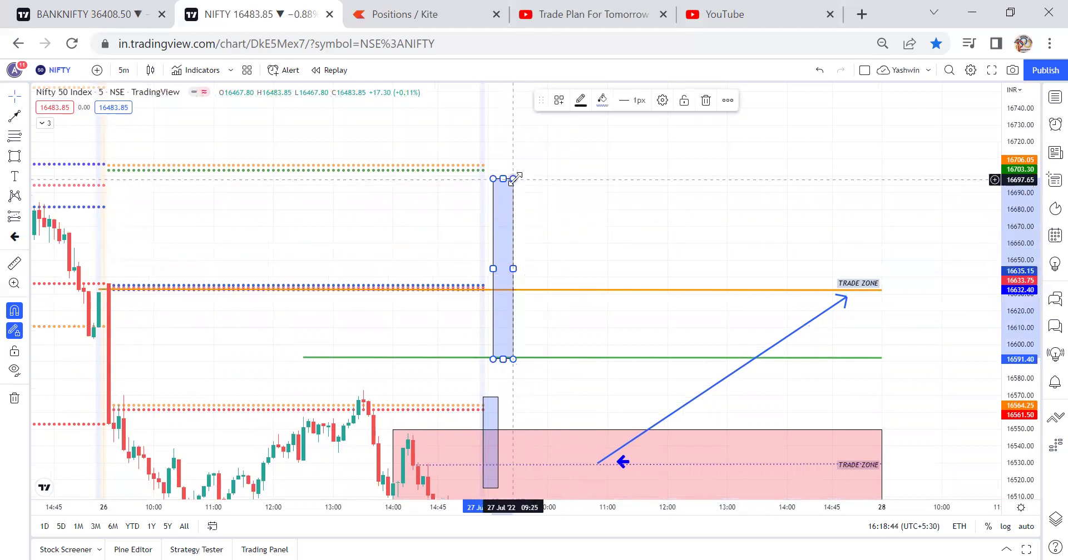
pyautogui.click(14, 237)
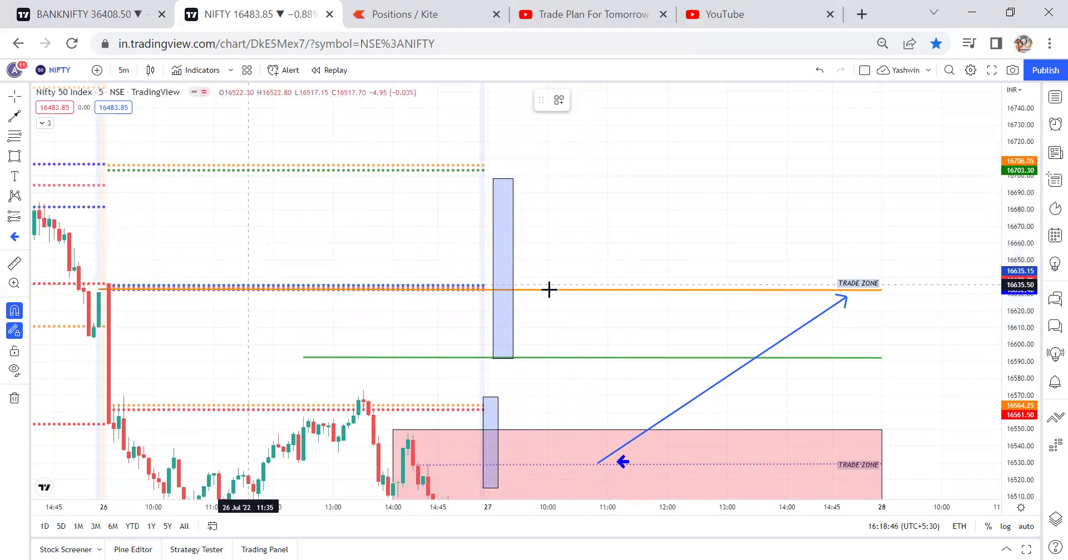
# - Place a left-arrow marker on the upper TRADE ZONE line with an arrow rising to about 16686
pyautogui.click(664, 287)
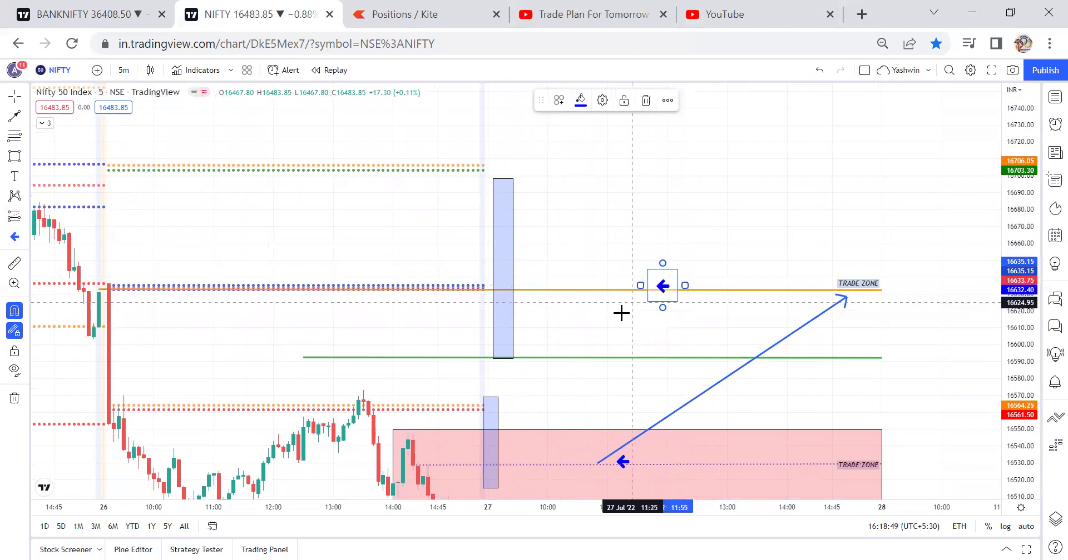
pyautogui.click(12, 117)
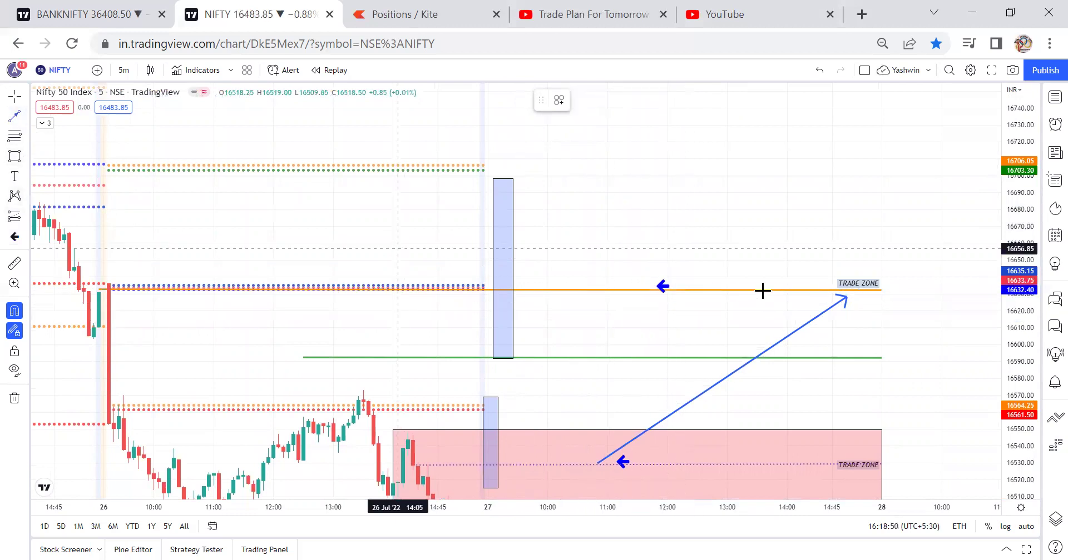
pyautogui.click(647, 283)
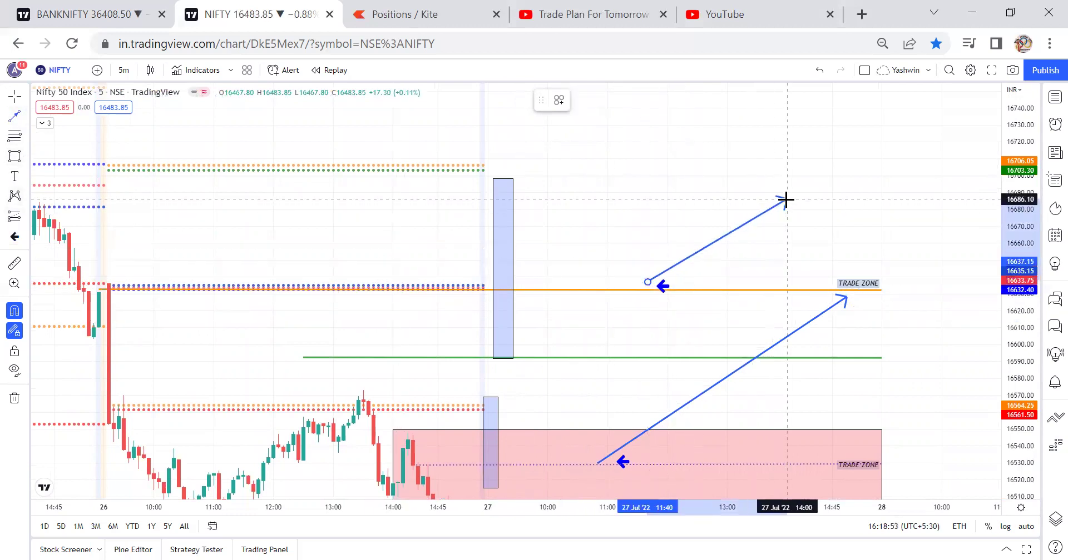
pyautogui.click(787, 199)
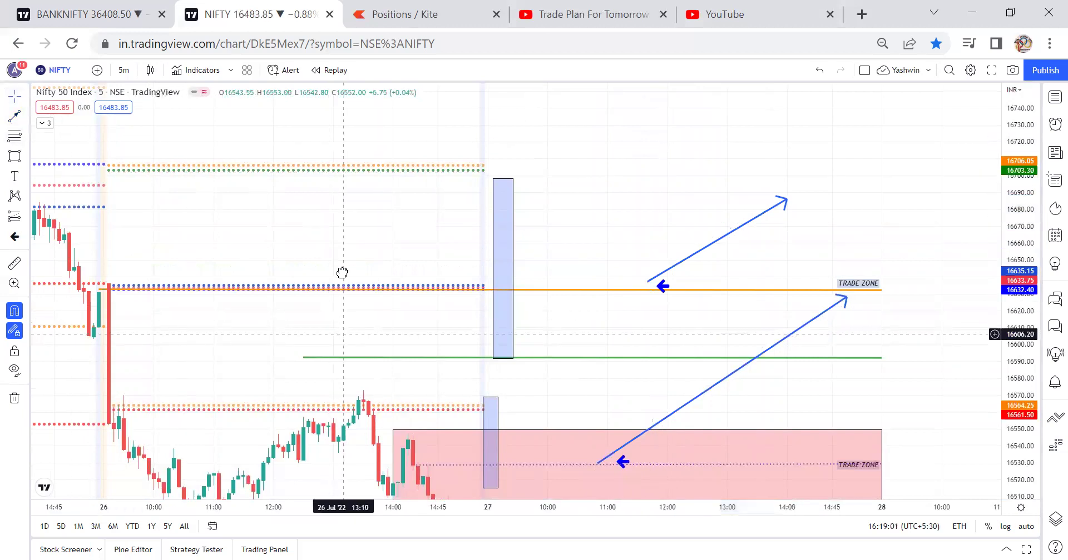
# - Draw a blue projection rectangle below the lower TRADE ZONE line
pyautogui.moveTo(340, 274); pyautogui.dragTo(323, 91)
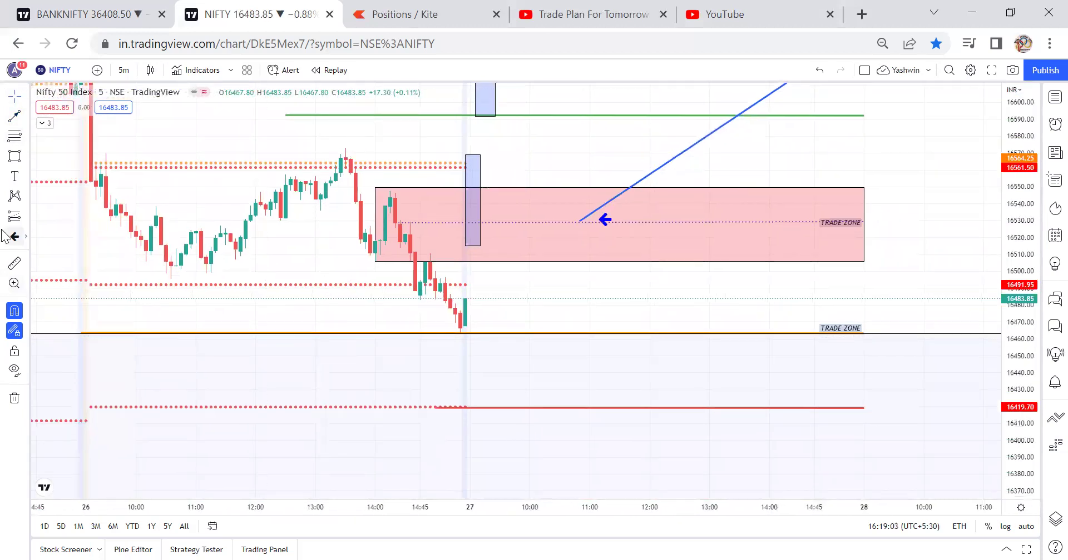
pyautogui.click(14, 156)
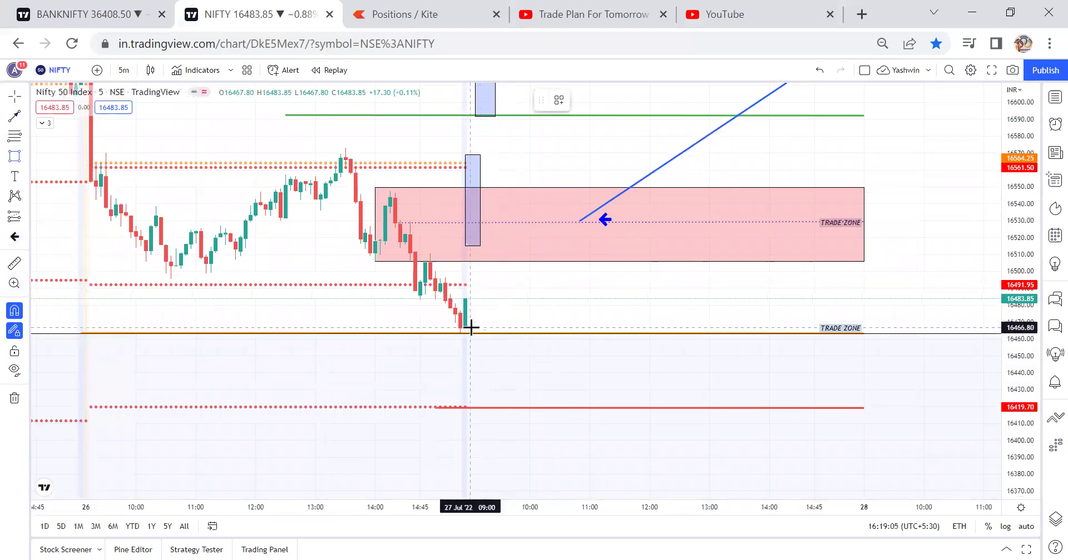
pyautogui.moveTo(474, 327)
pyautogui.mouseDown()
pyautogui.moveTo(478, 406)
pyautogui.moveTo(493, 435)
pyautogui.mouseUp()
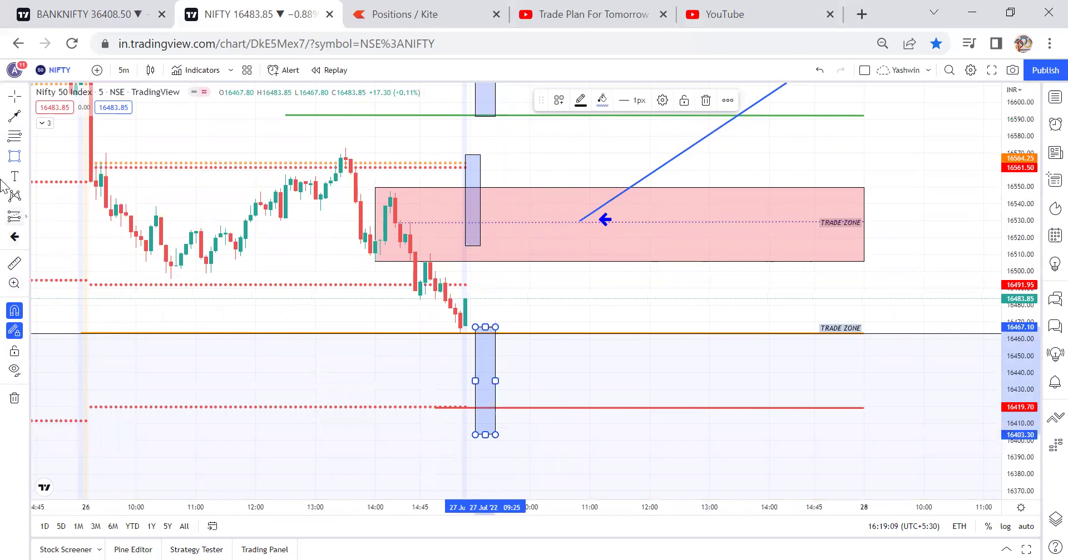
# - Add a left-arrow marker on the lower TRADE ZONE line and an arrow falling to about 16371
pyautogui.click(14, 238)
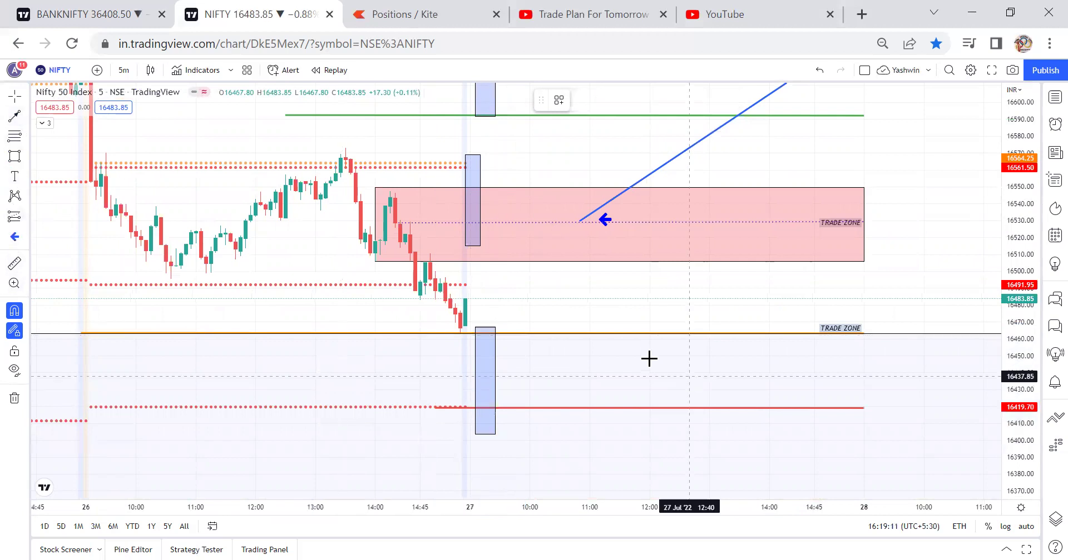
pyautogui.click(659, 338)
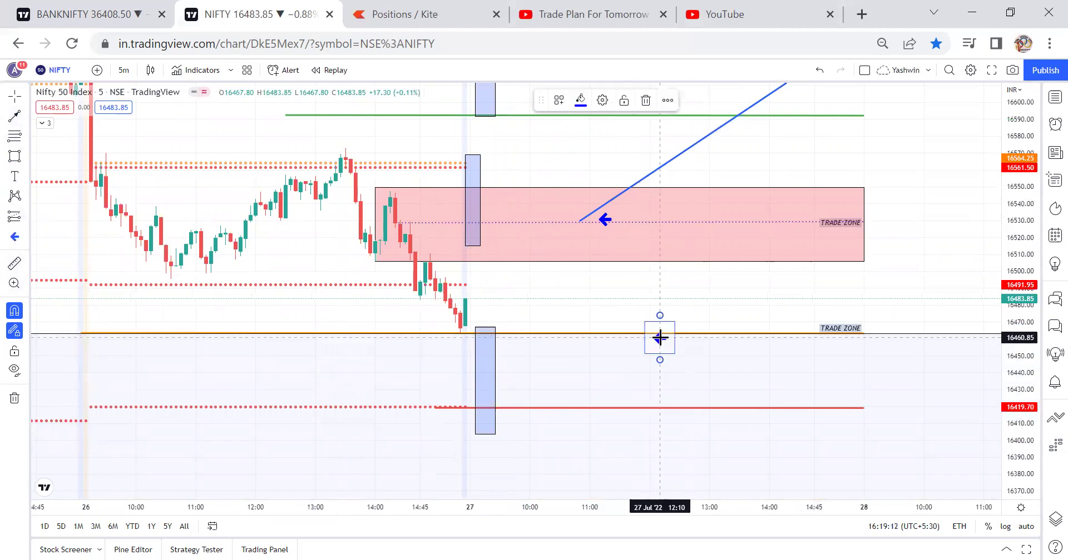
pyautogui.click(15, 118)
pyautogui.click(619, 334)
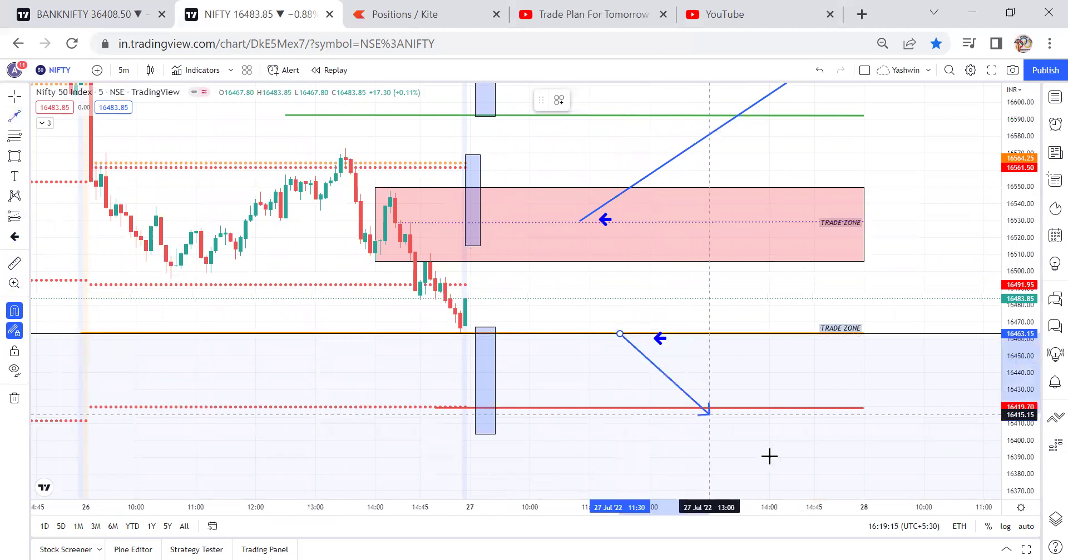
pyautogui.click(799, 489)
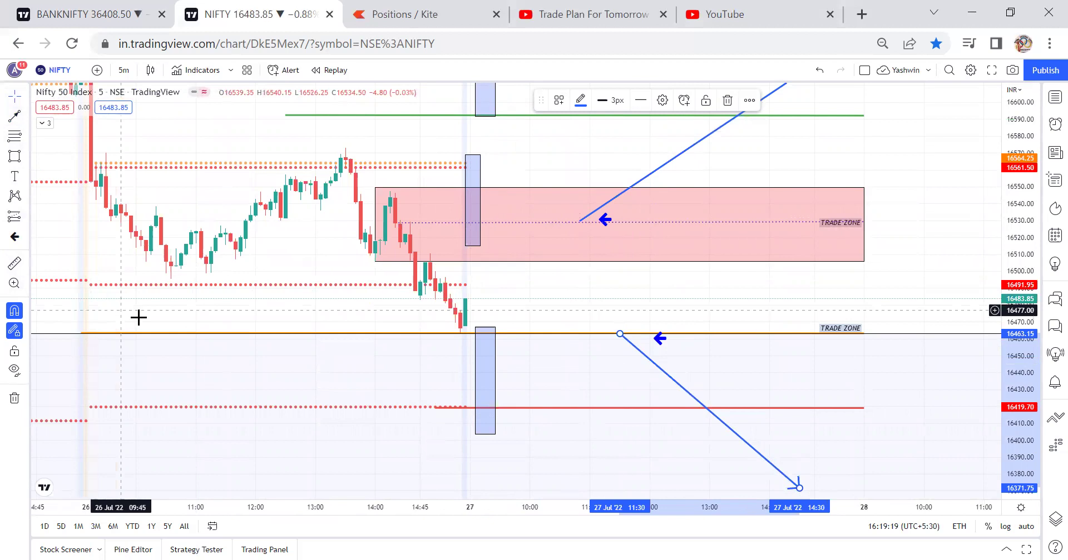
pyautogui.moveTo(211, 307); pyautogui.dragTo(209, 413)
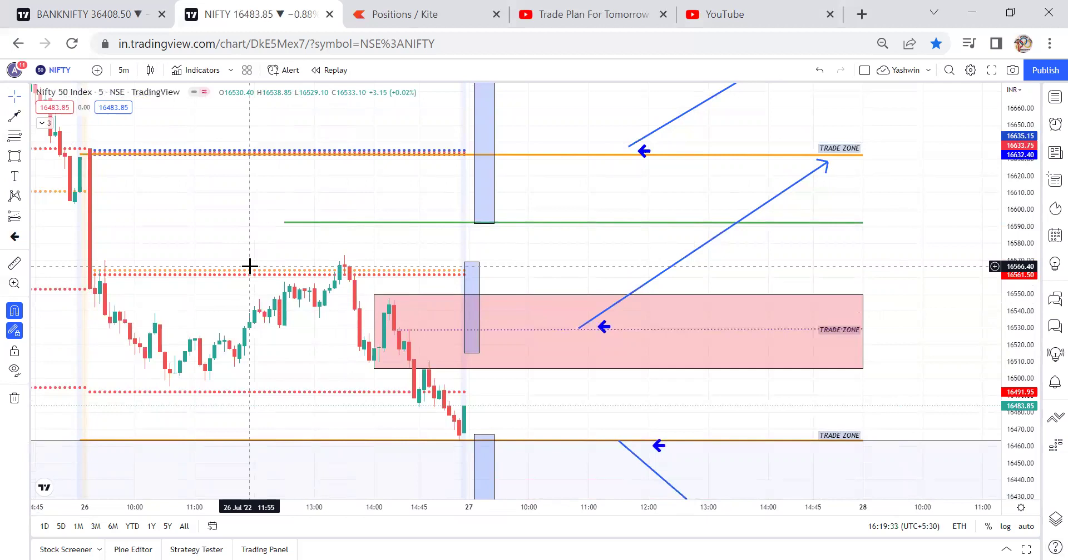
# - Switch to the BANKNIFTY 5m chart tab and deselect the selected rectangle
pyautogui.click(111, 8)
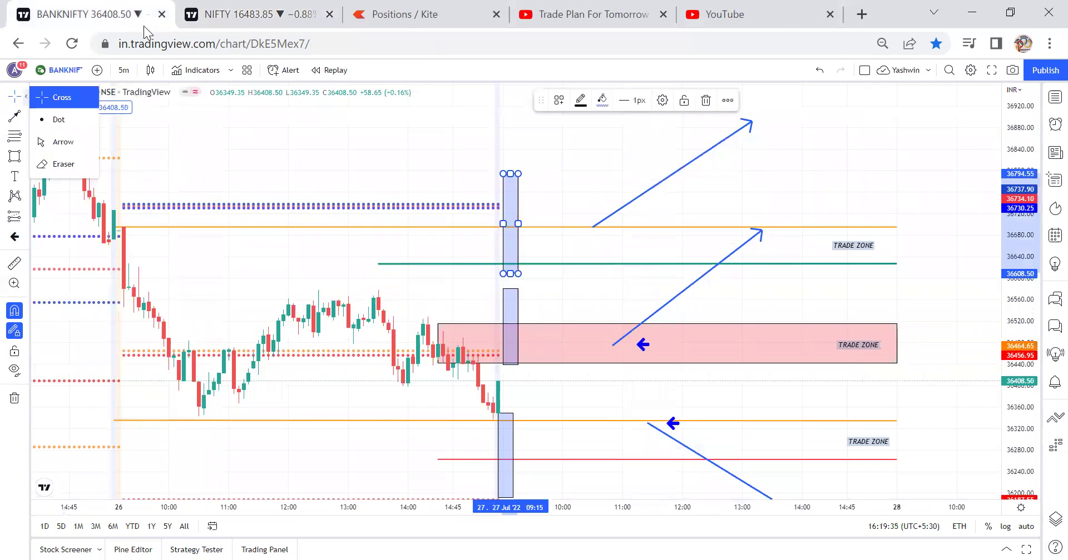
pyautogui.click(303, 162)
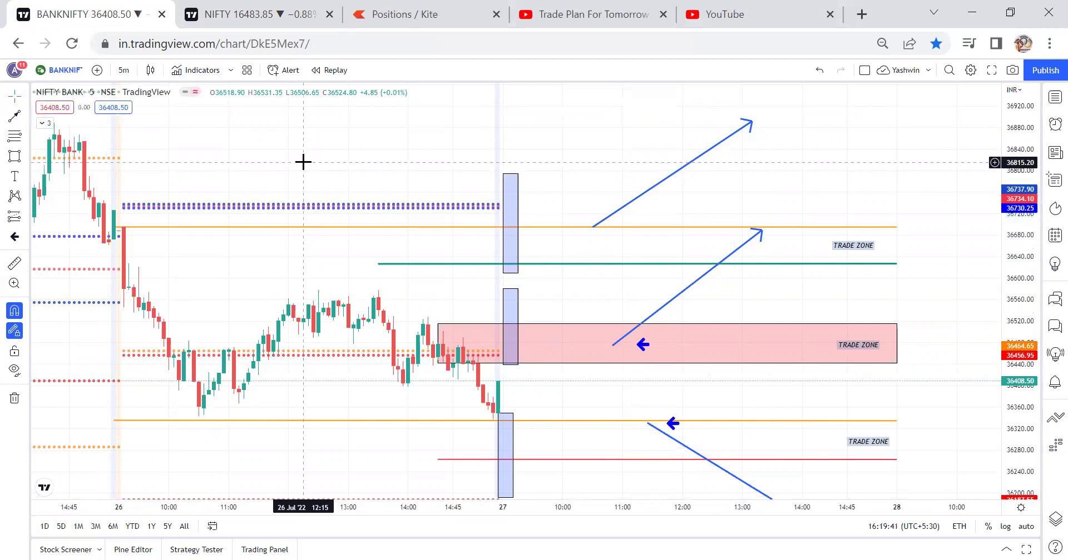